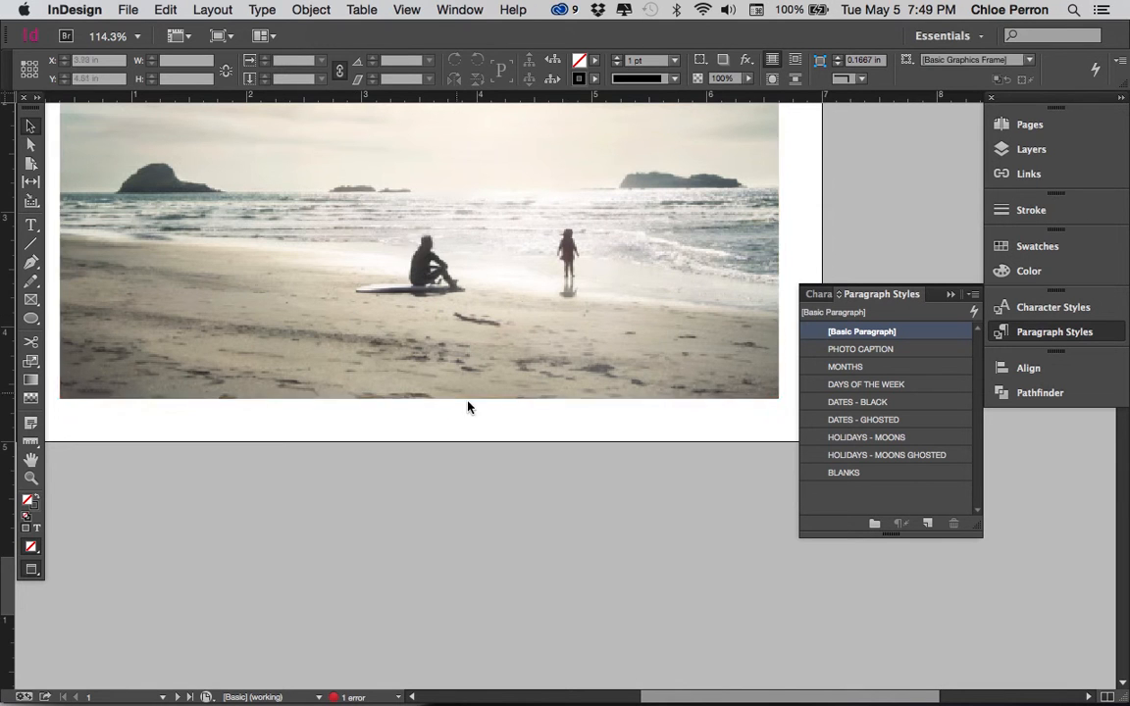
Examine the paragraph styles of the JANUARY heading and the THU label on the calendar page, and the heading's color
scroll(584, 414, down, 1)
scroll(583, 414, down, 10)
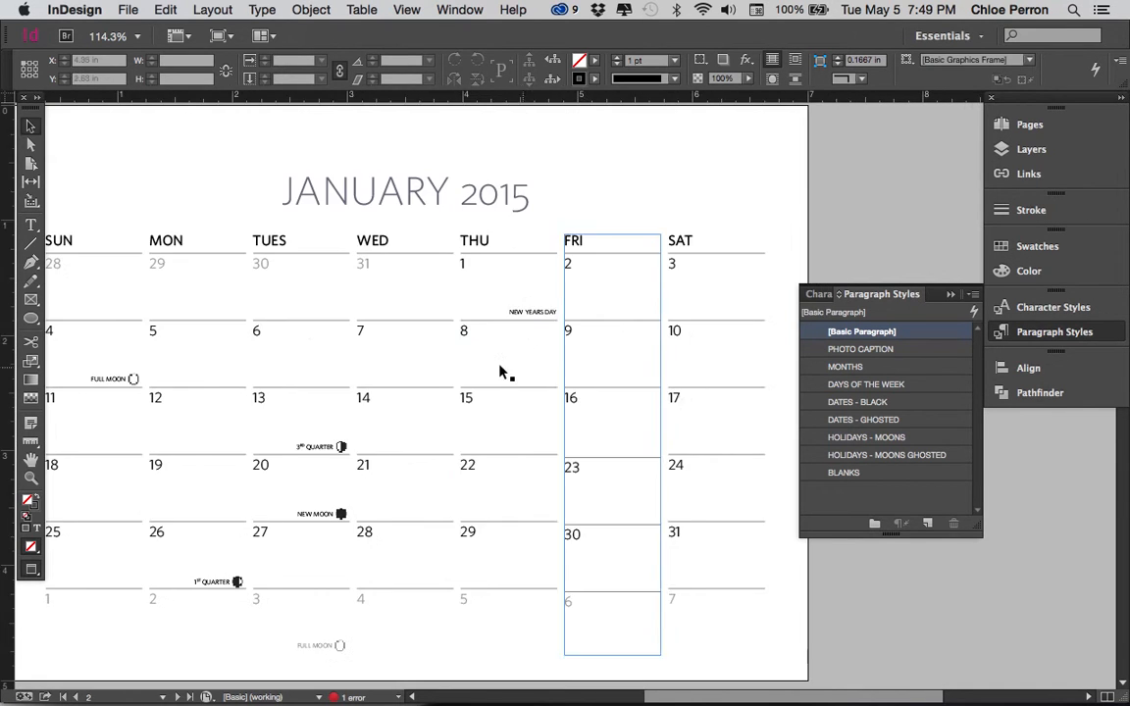
click(421, 191)
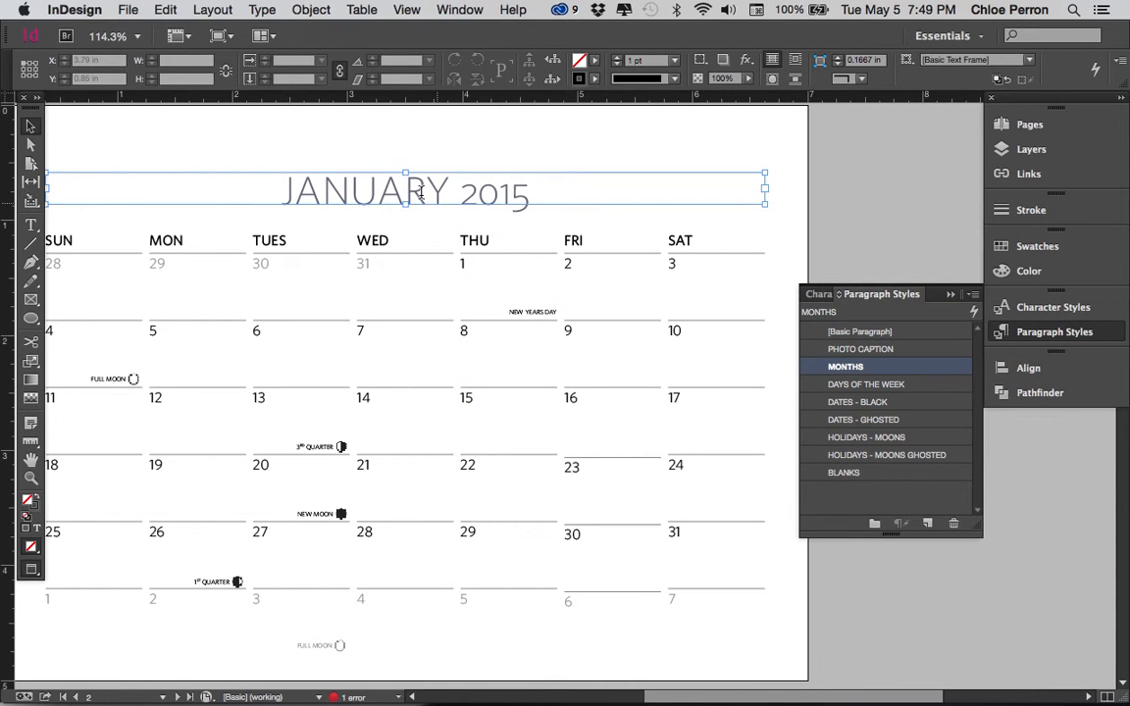
double_click(405, 193)
double_click(404, 190)
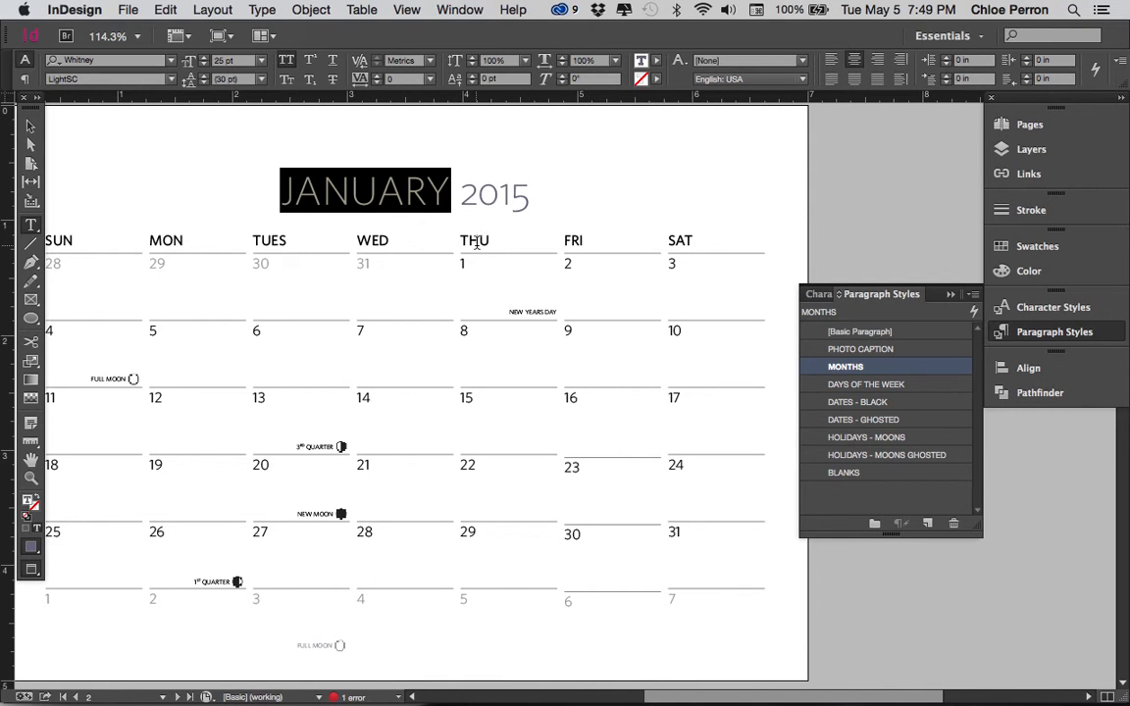
drag(479, 242, 466, 244)
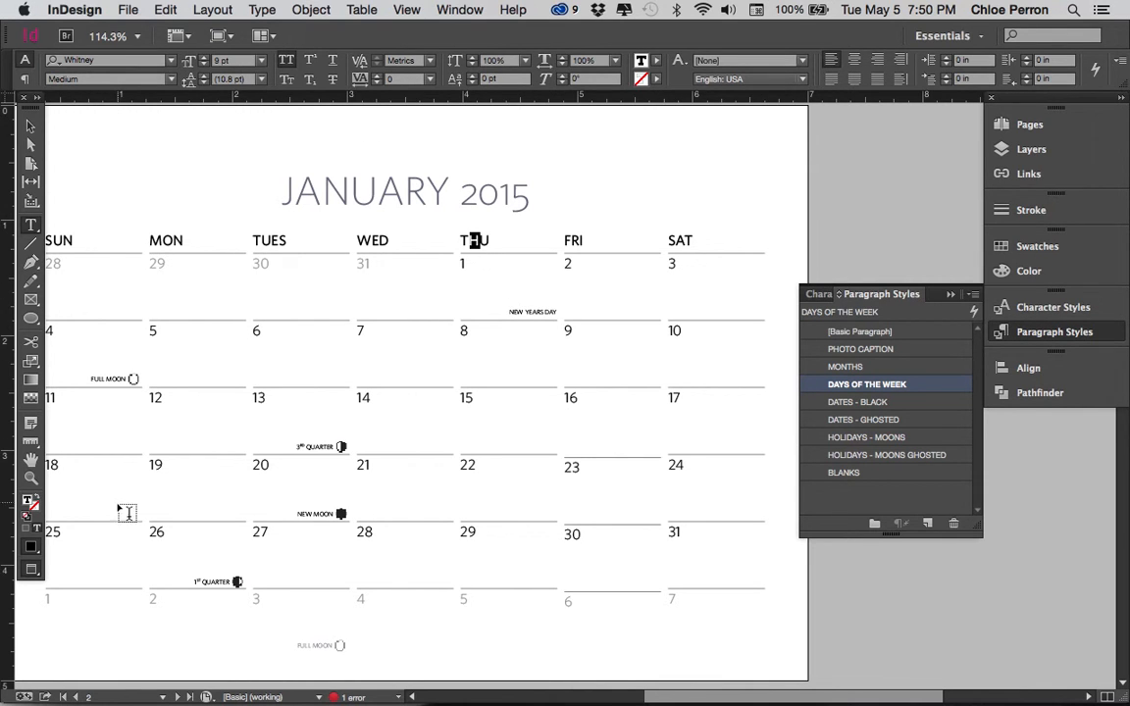
double_click(407, 178)
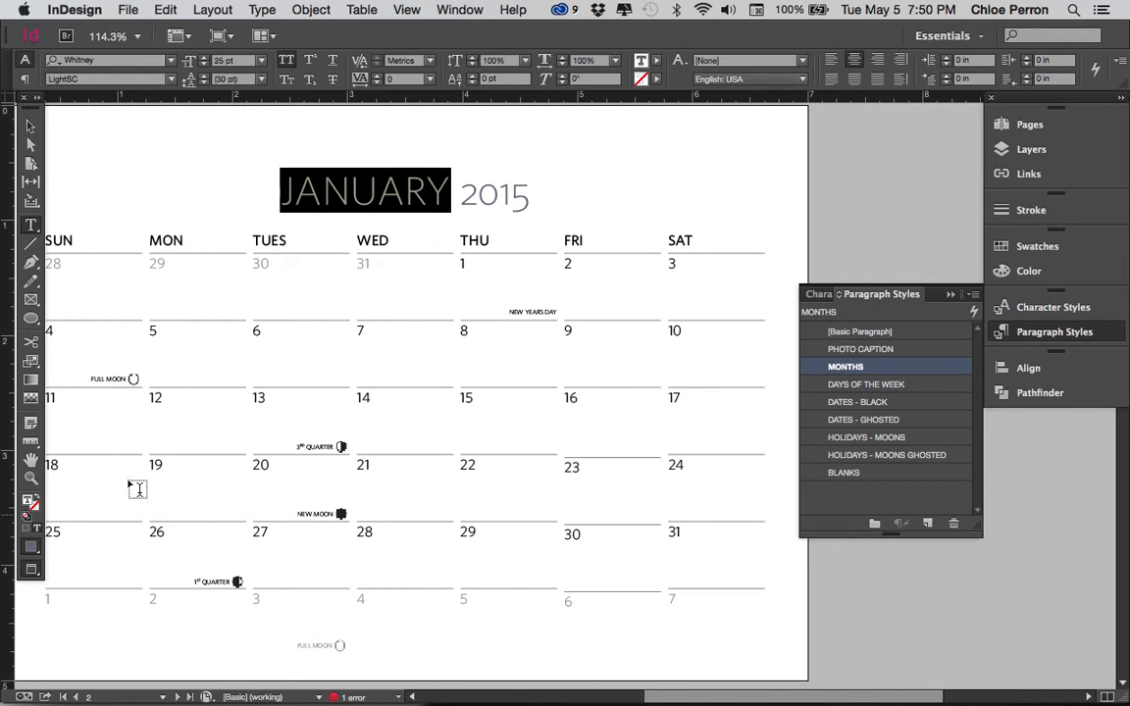
click(1028, 270)
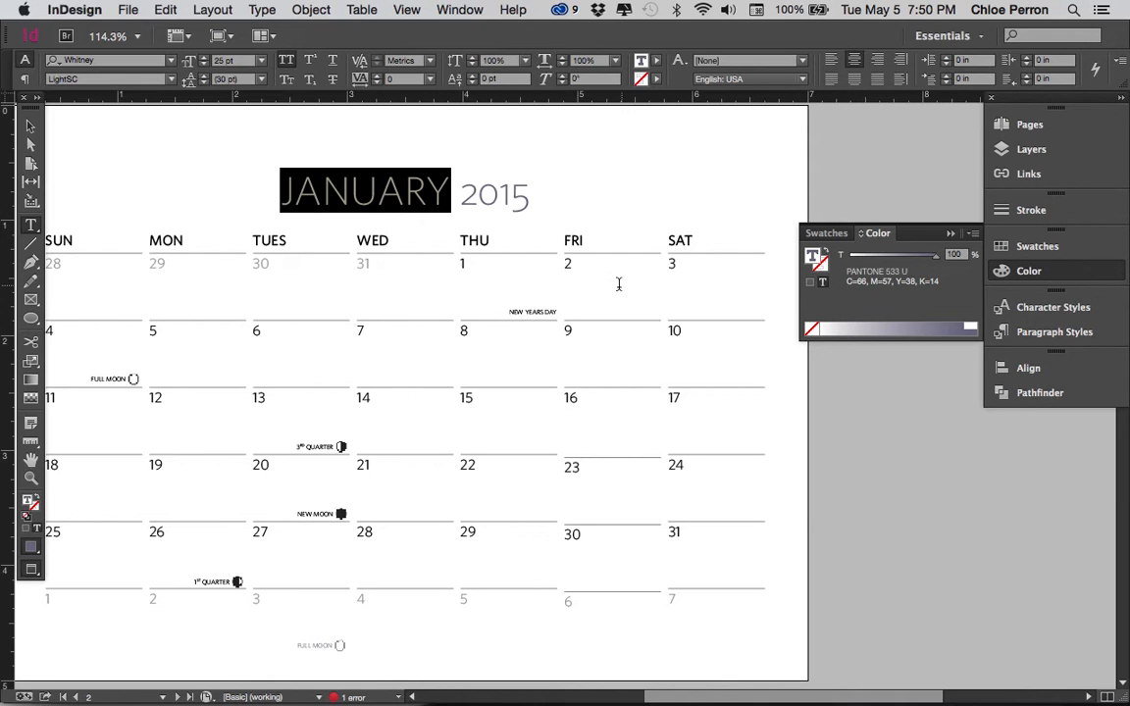
Unlock the date column text frames in the calendar template layer so their text can be selected
click(263, 263)
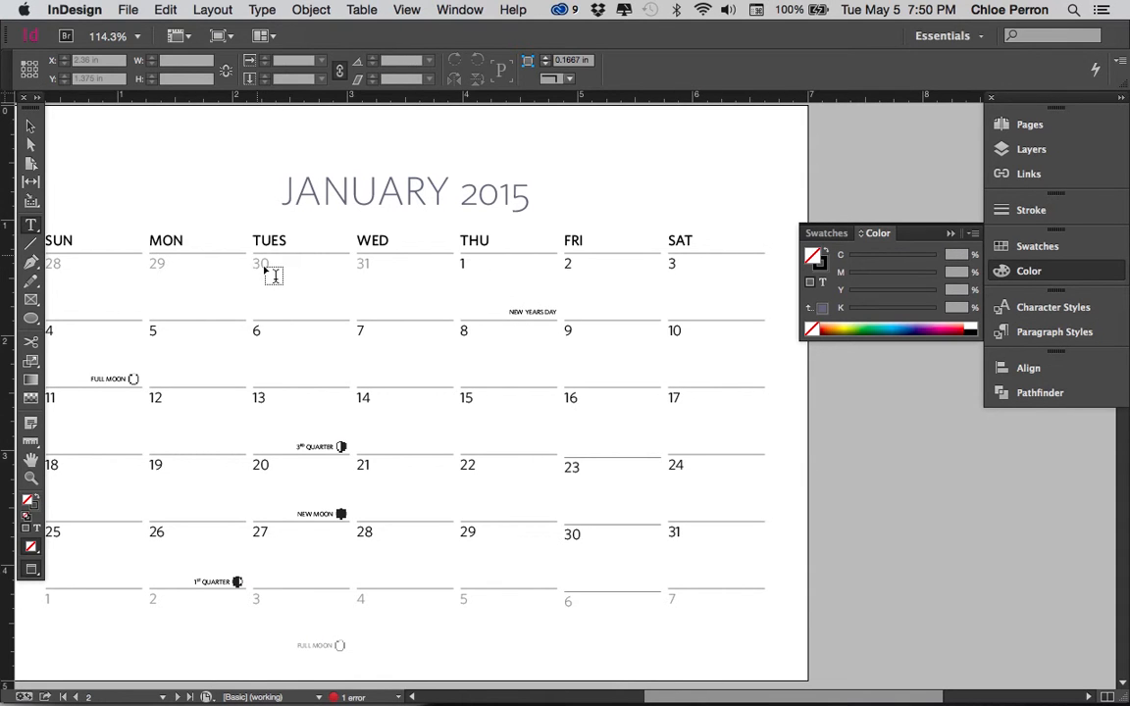
drag(64, 184, 281, 243)
drag(875, 202, 632, 426)
click(1067, 163)
click(1020, 152)
click(1023, 151)
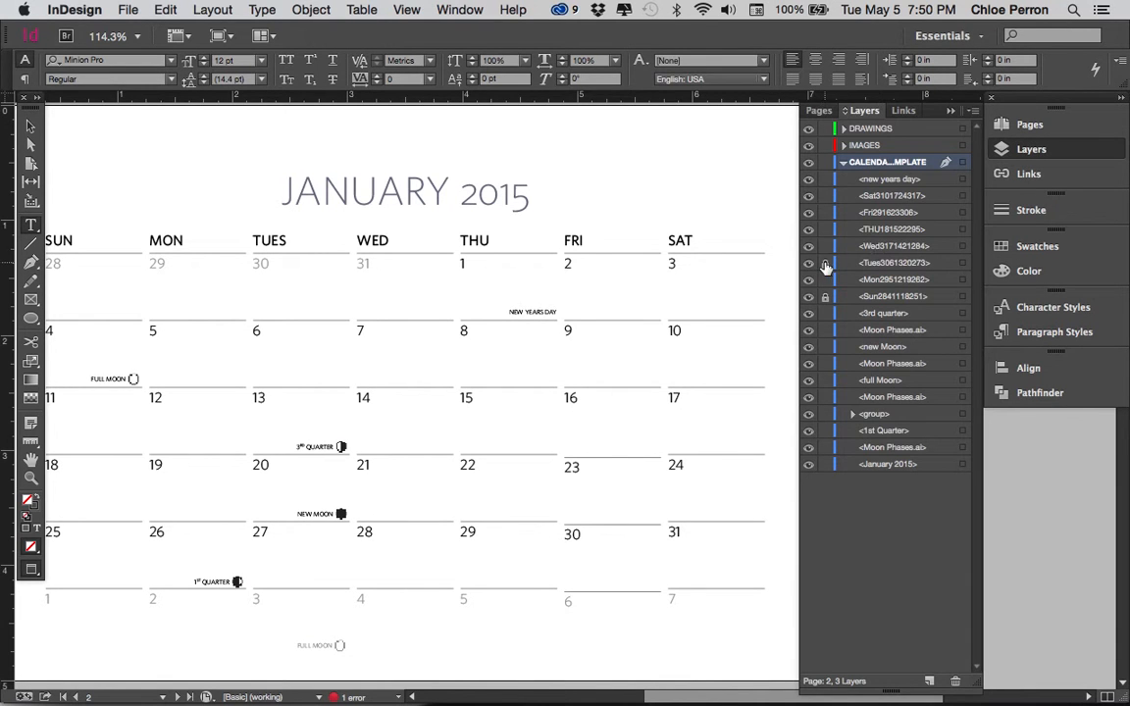
Examine the paragraph styles of the Friday 2 date and the ghosted Wednesday 4 date in the last row
double_click(569, 264)
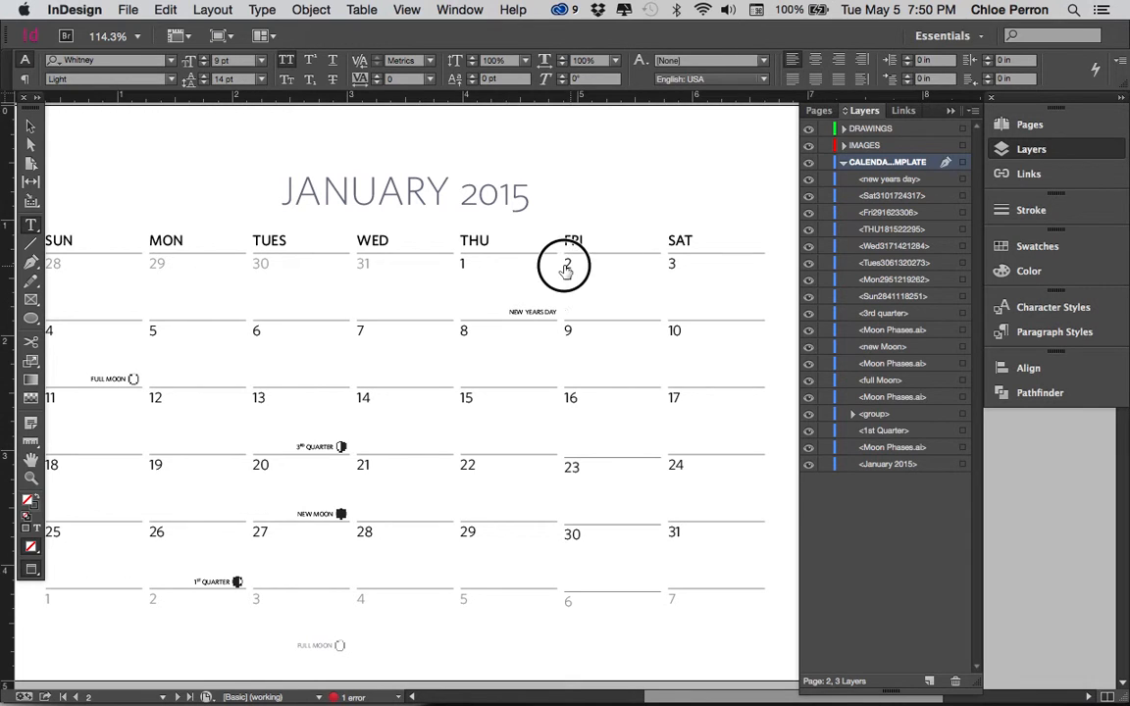
click(1044, 343)
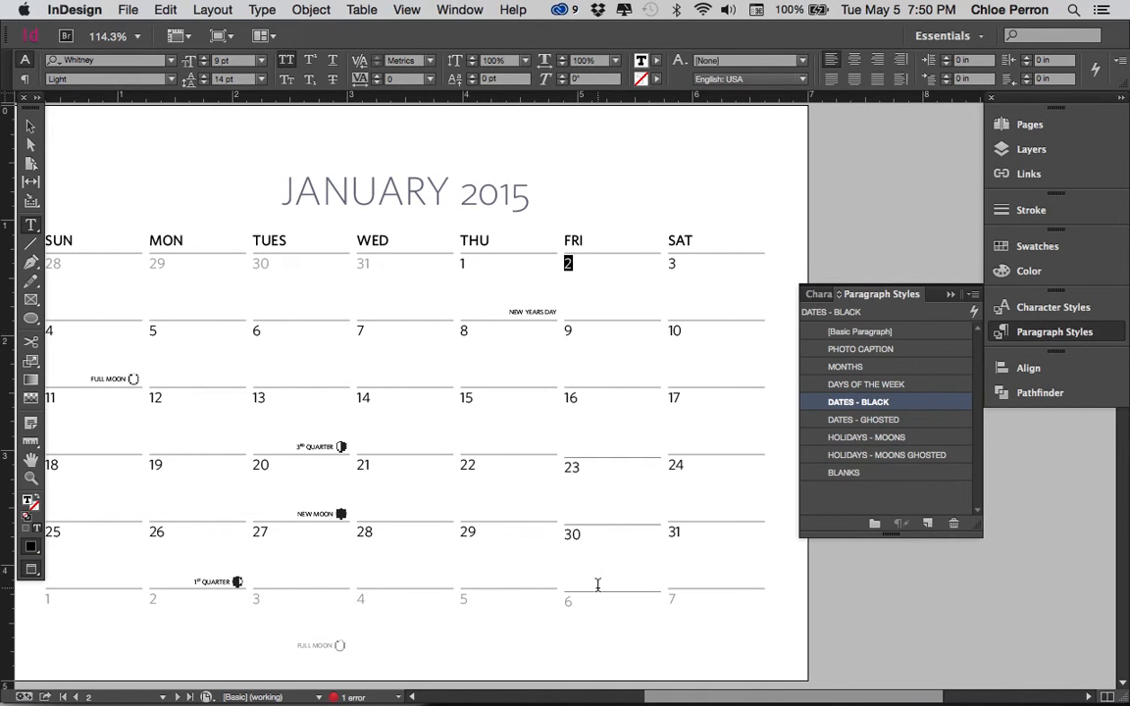
scroll(597, 585, down, 2)
double_click(353, 524)
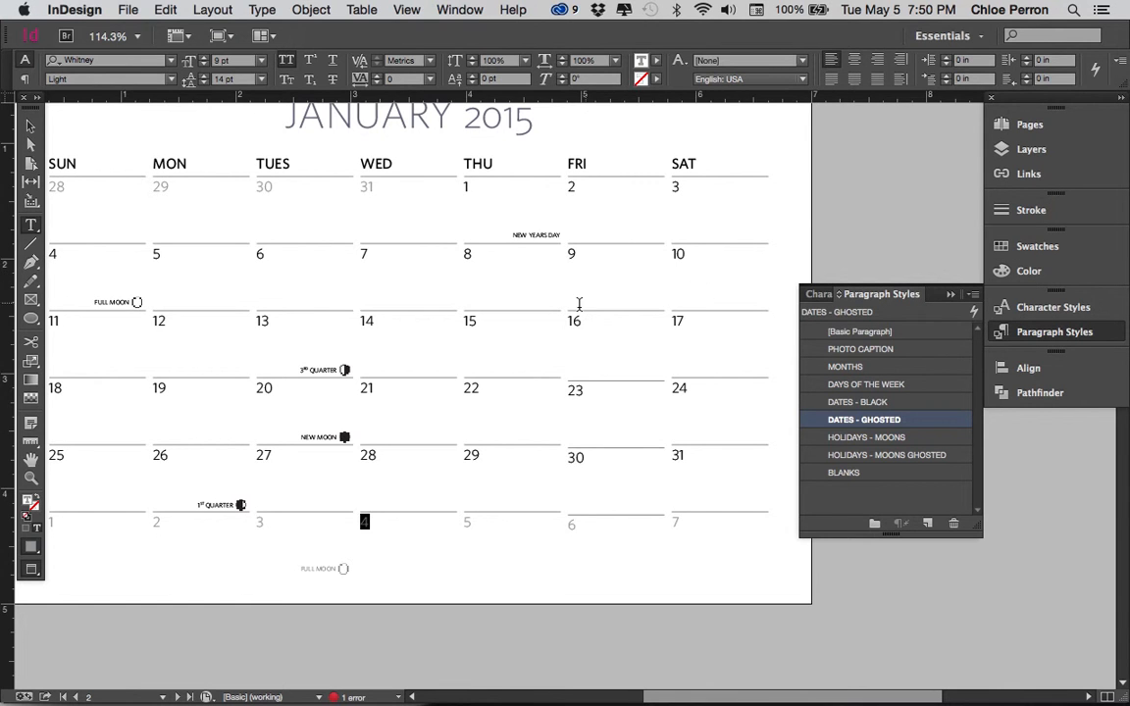
scroll(578, 304, up, 10)
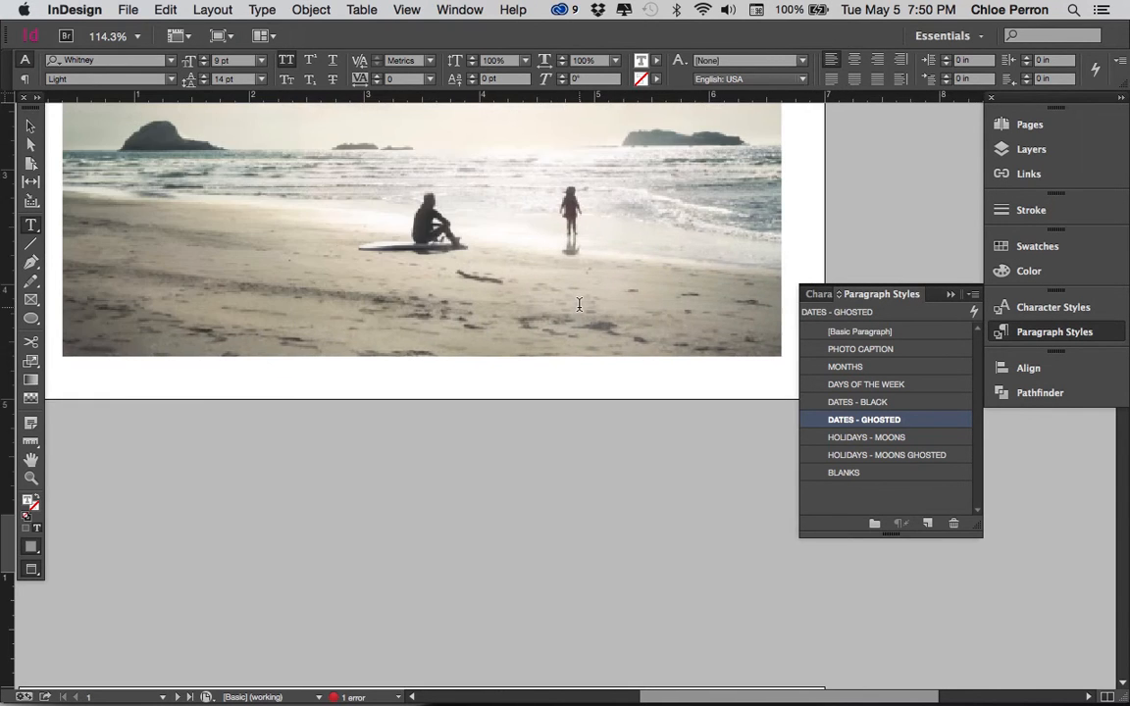
scroll(578, 304, up, 3)
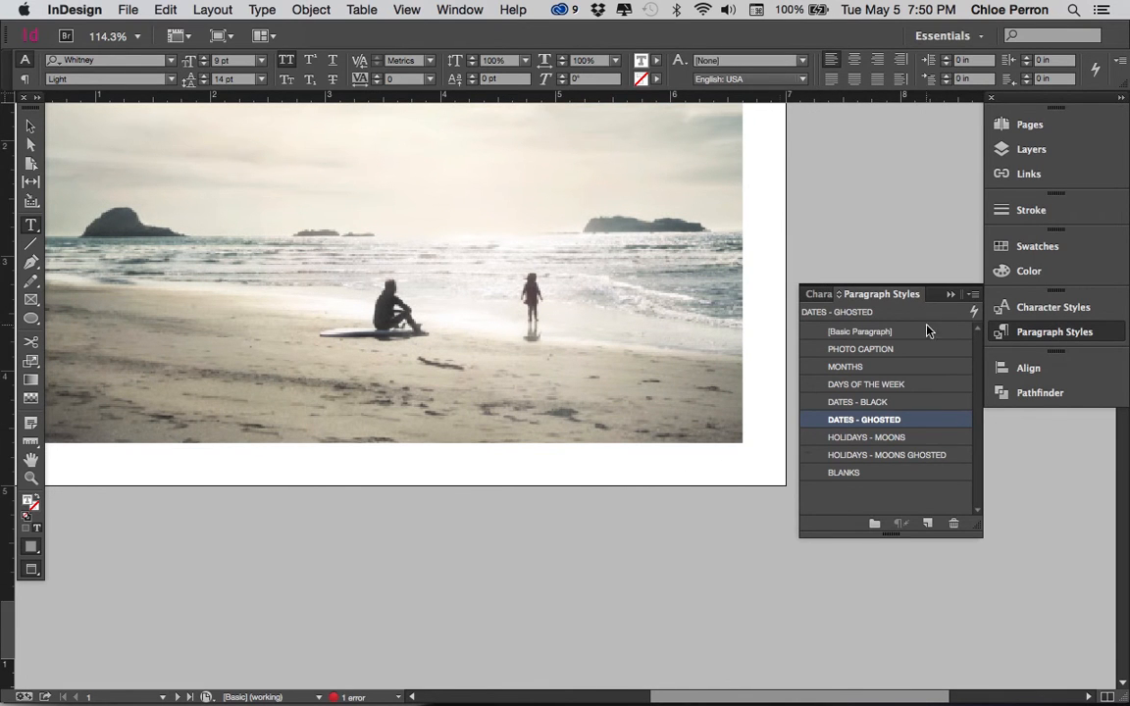
click(972, 296)
click(973, 297)
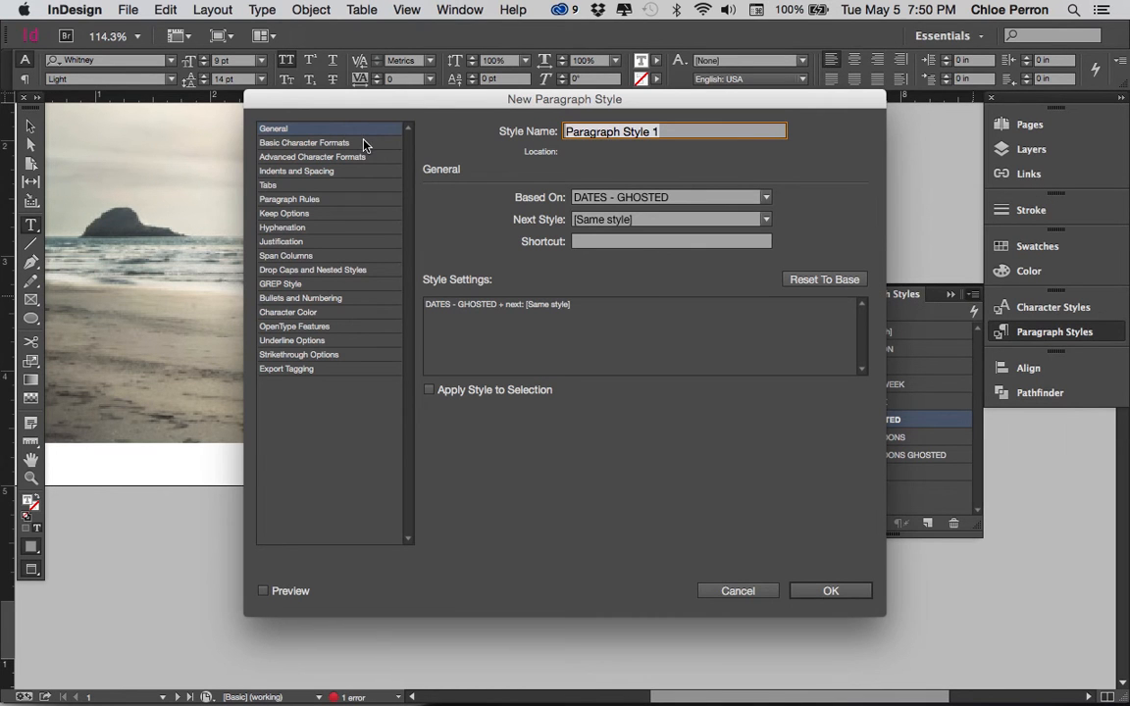
text(CP)
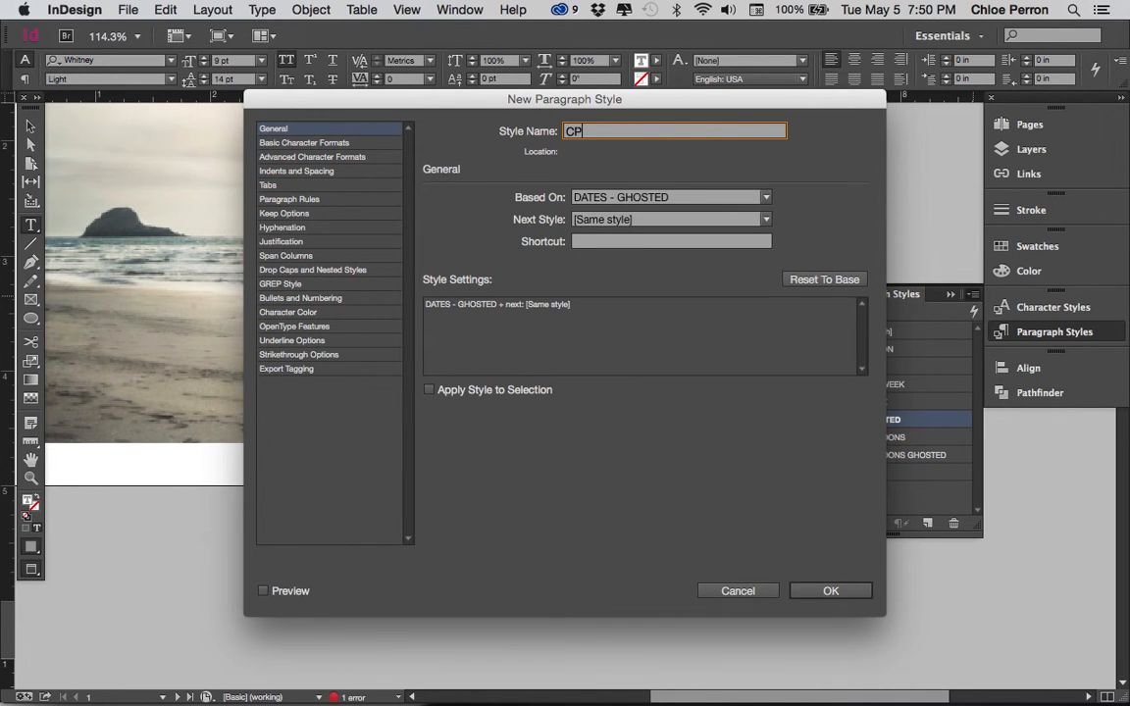
text(PTION)
click(339, 142)
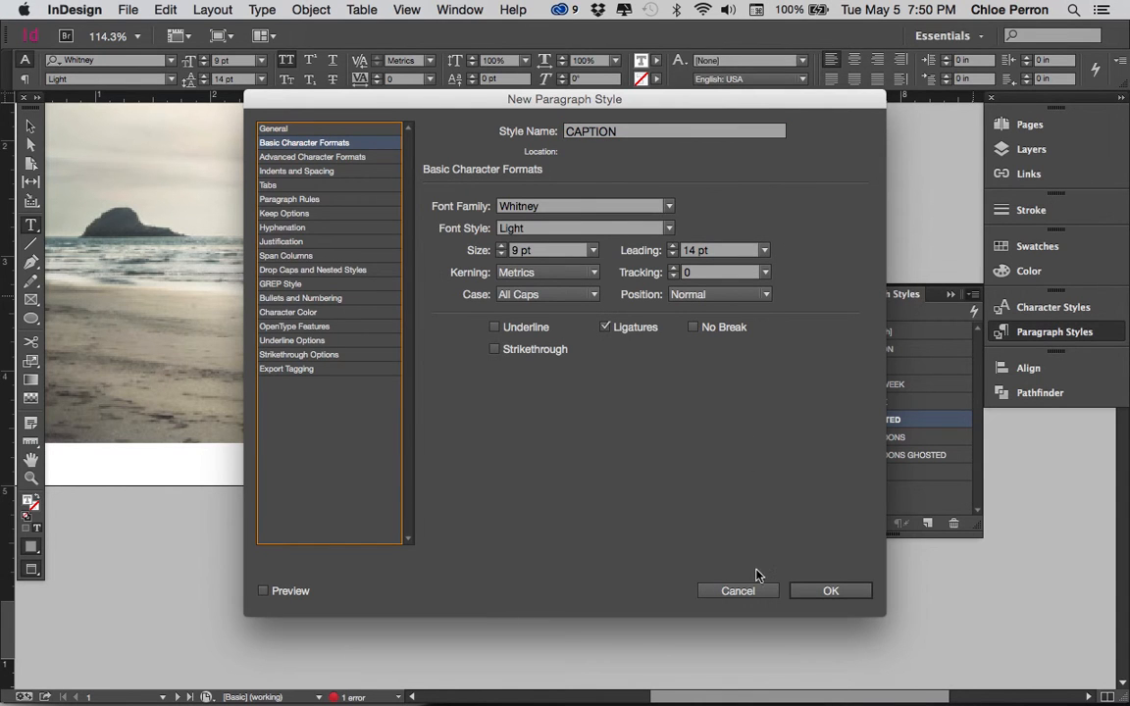
click(746, 591)
click(878, 496)
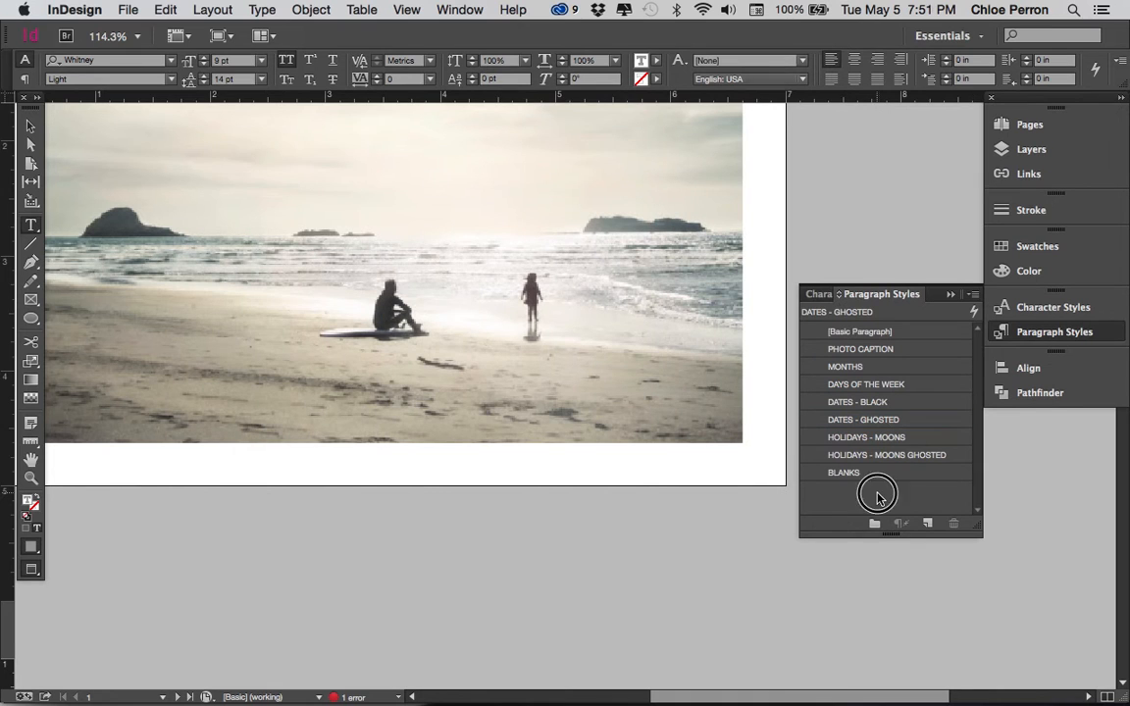
Start a new paragraph style and name it CAPTION
click(974, 295)
click(951, 296)
text(CPATIO)
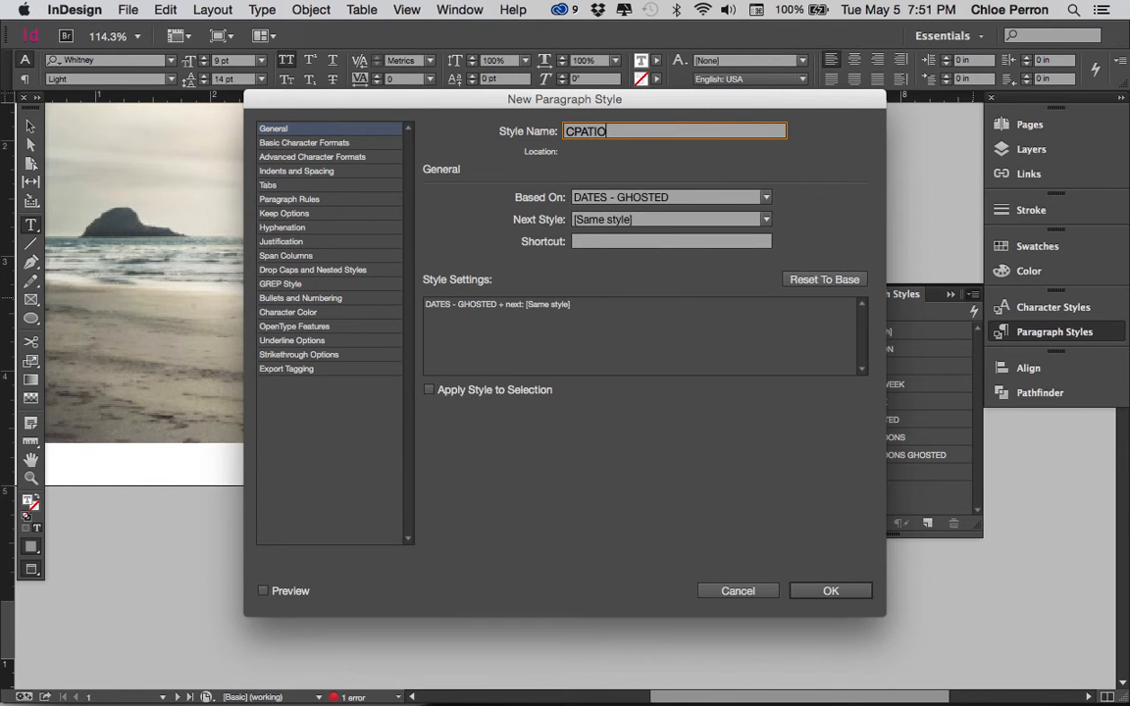
key(BackSpace)
key(BackSpace)
key(BackSpace)
key(BackSpace)
key(BackSpace)
text(APTION)
Set the CAPTION style's font style to BookItalicSC
click(324, 143)
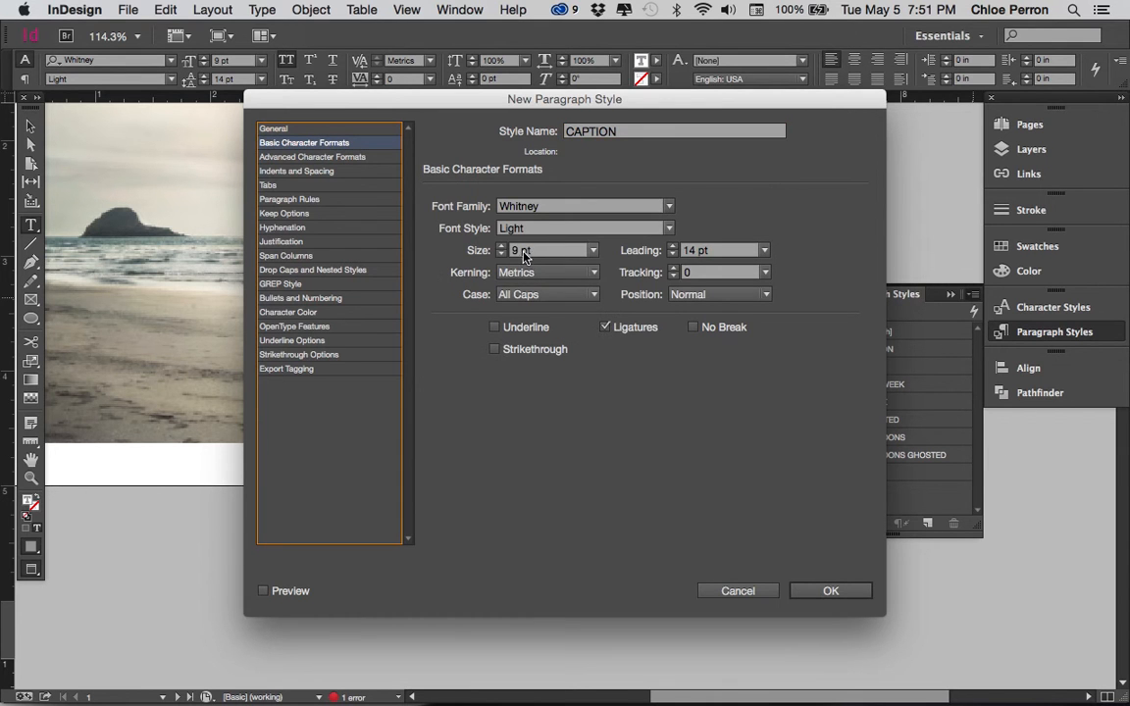
click(668, 227)
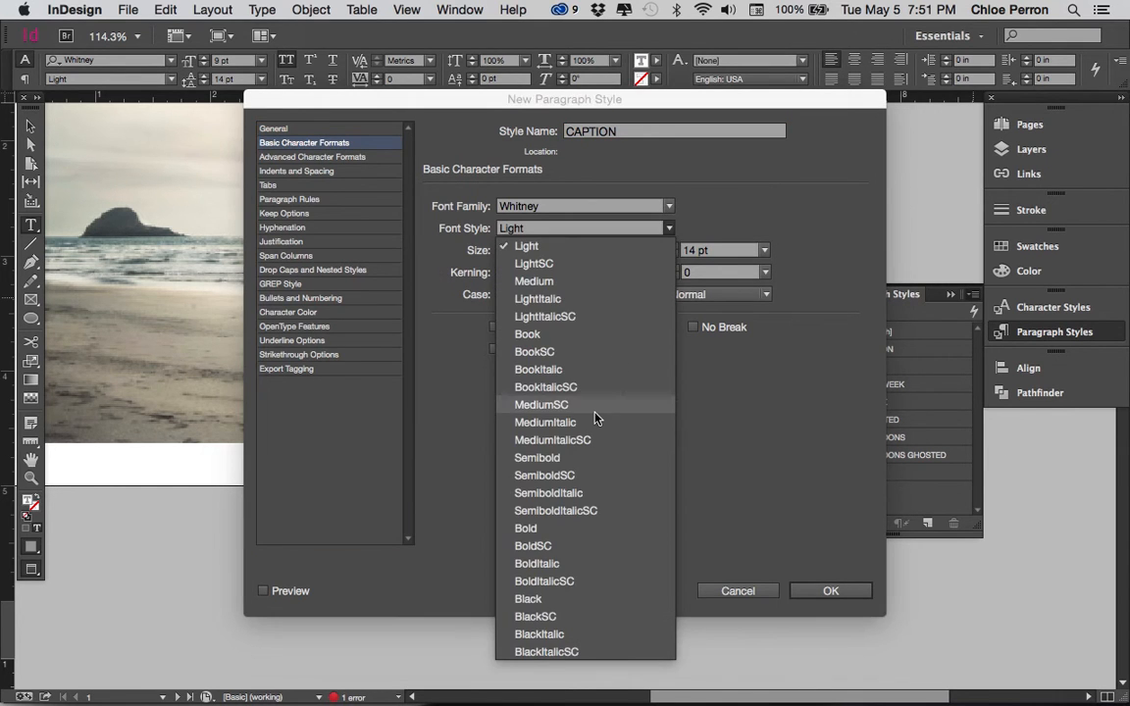
click(595, 387)
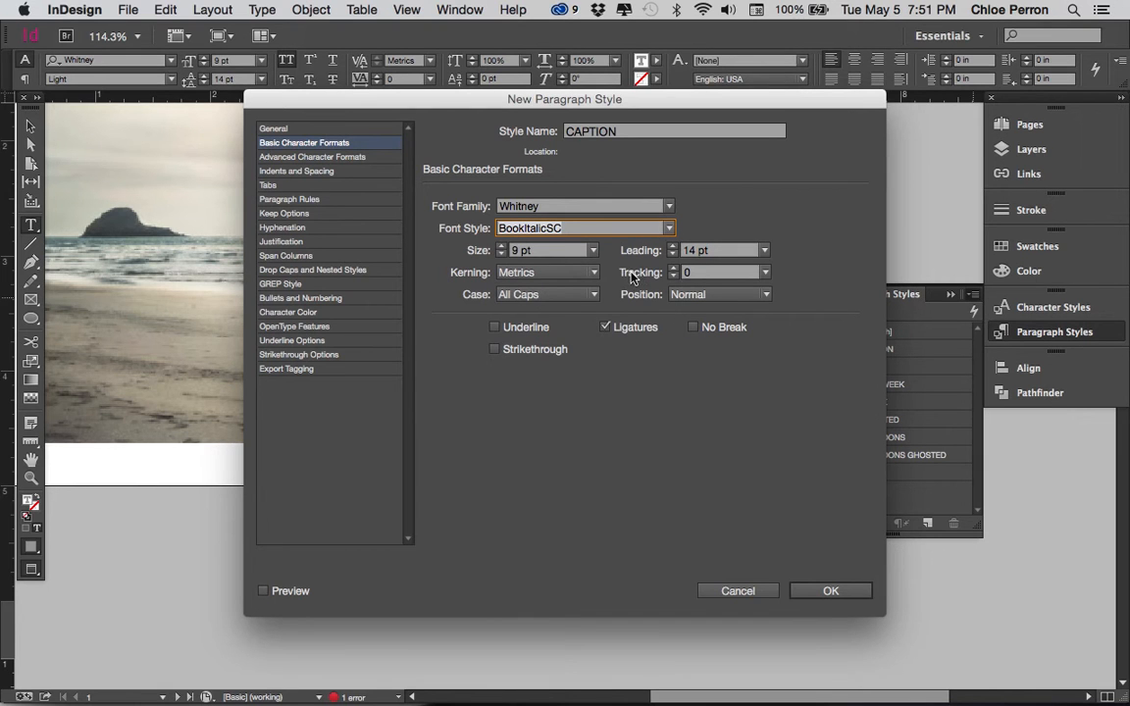
click(312, 157)
click(317, 185)
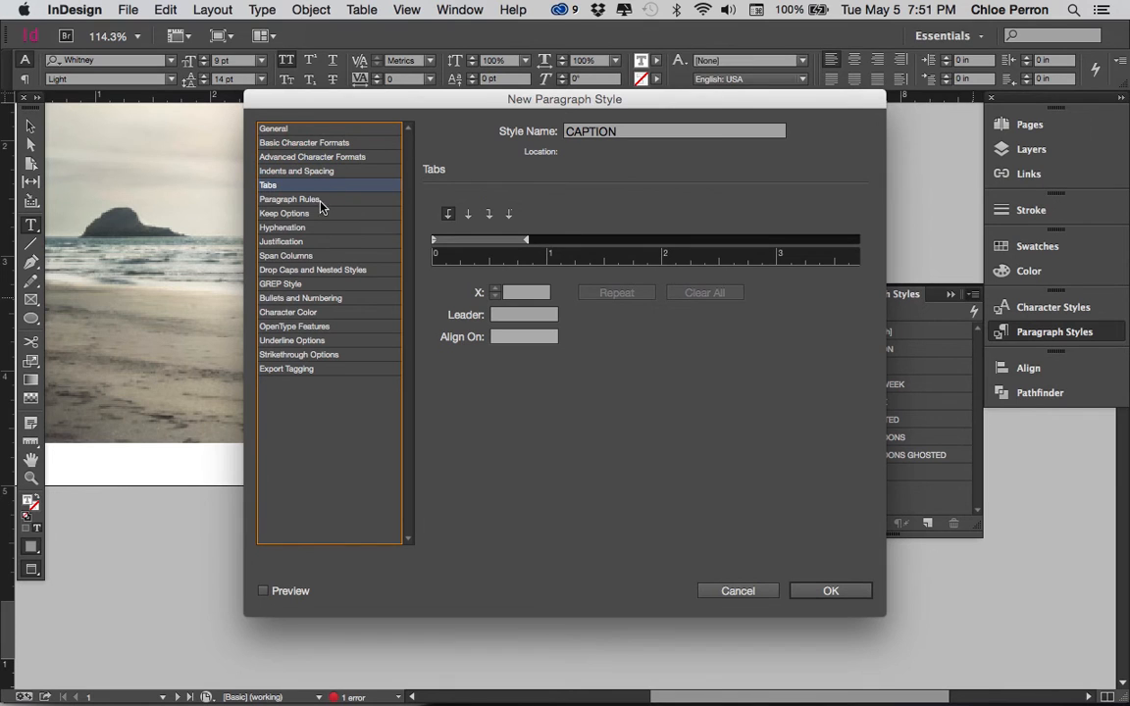
Base the CAPTION style on [No Paragraph Style] instead of another style
click(312, 131)
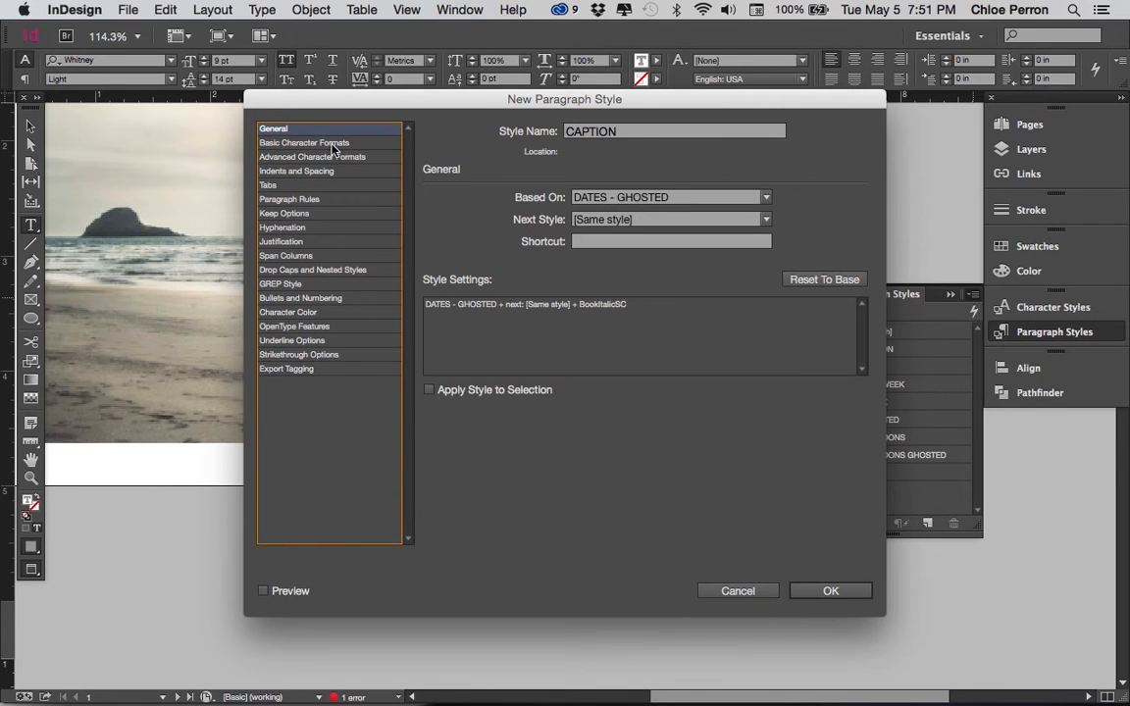
click(767, 200)
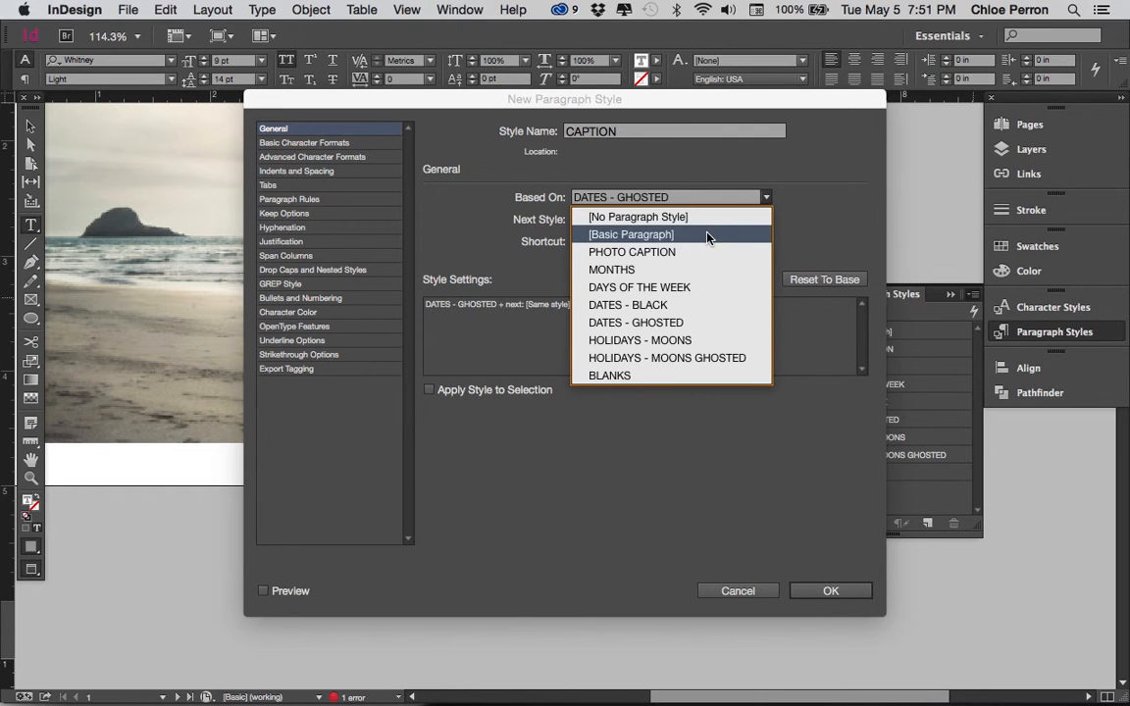
click(612, 217)
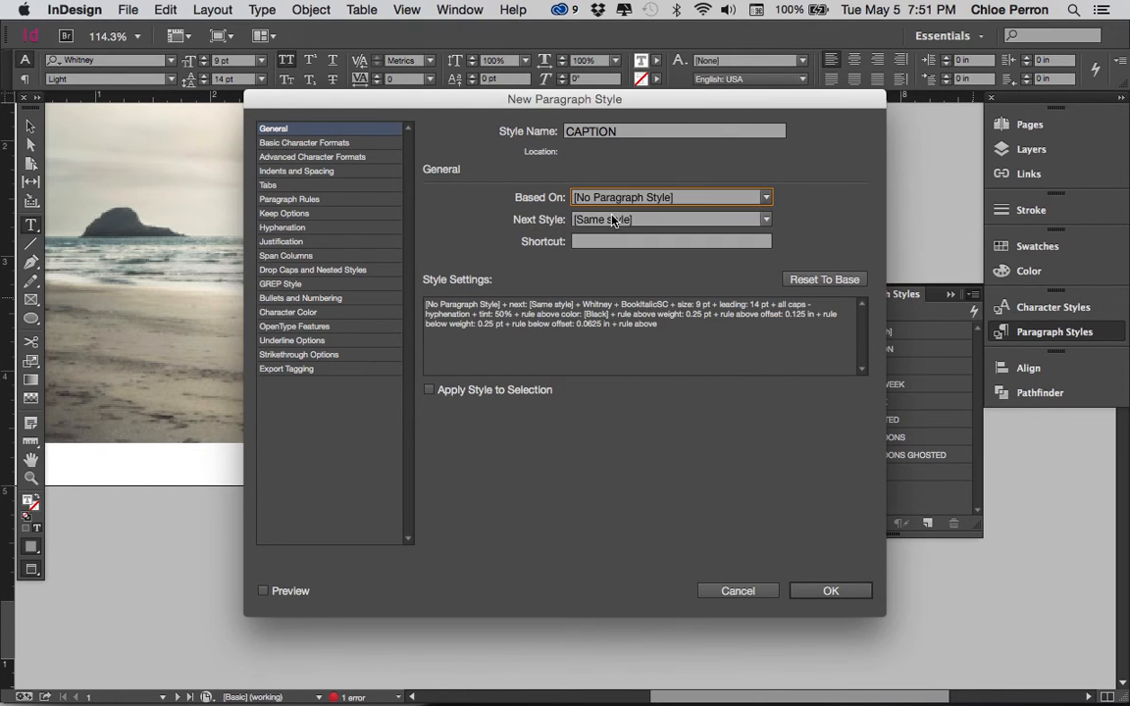
Choose Whitney as the CAPTION style's font family and All Caps as its case
click(357, 144)
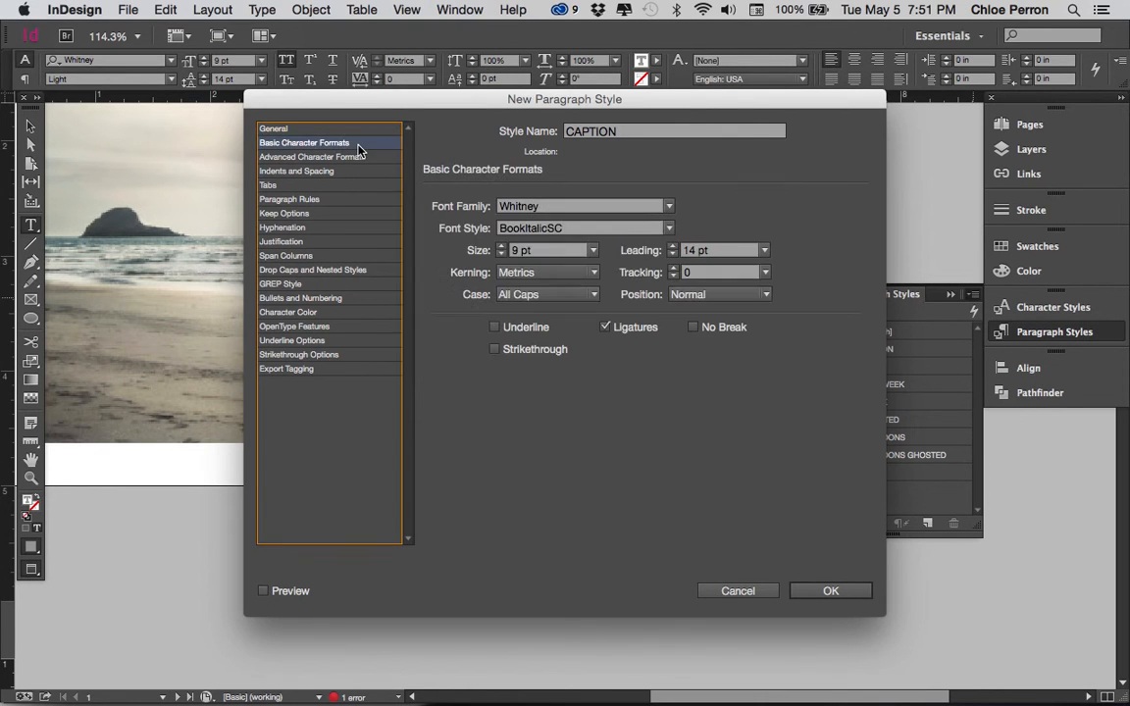
click(668, 209)
click(585, 205)
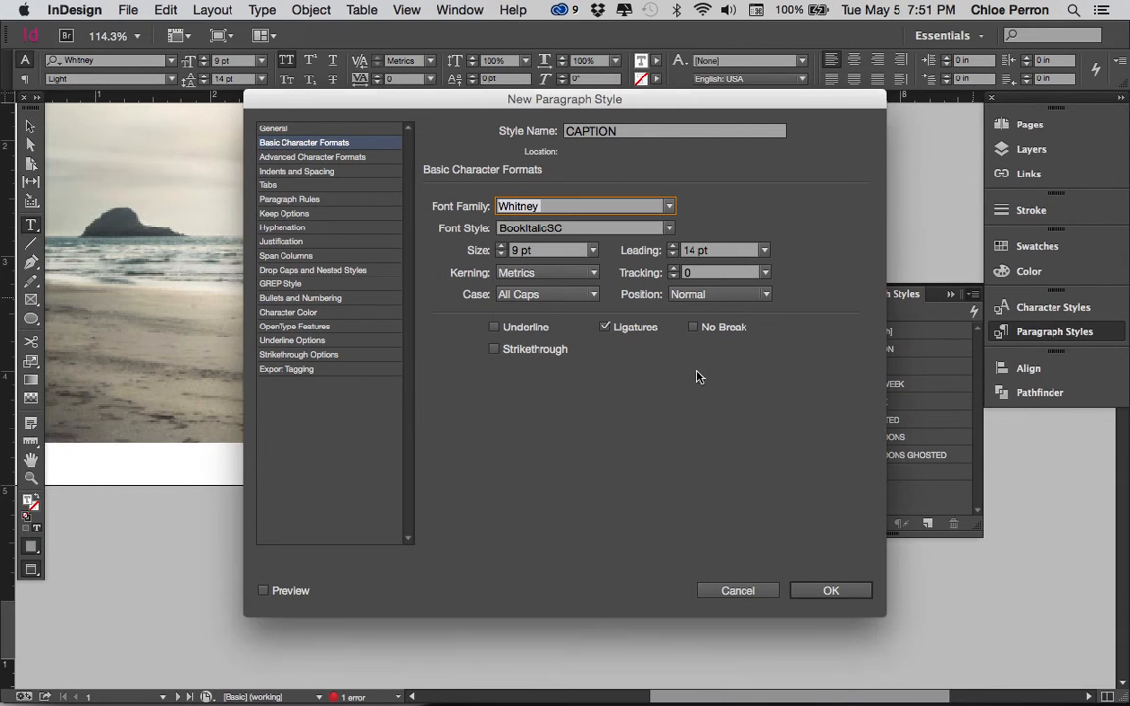
click(526, 299)
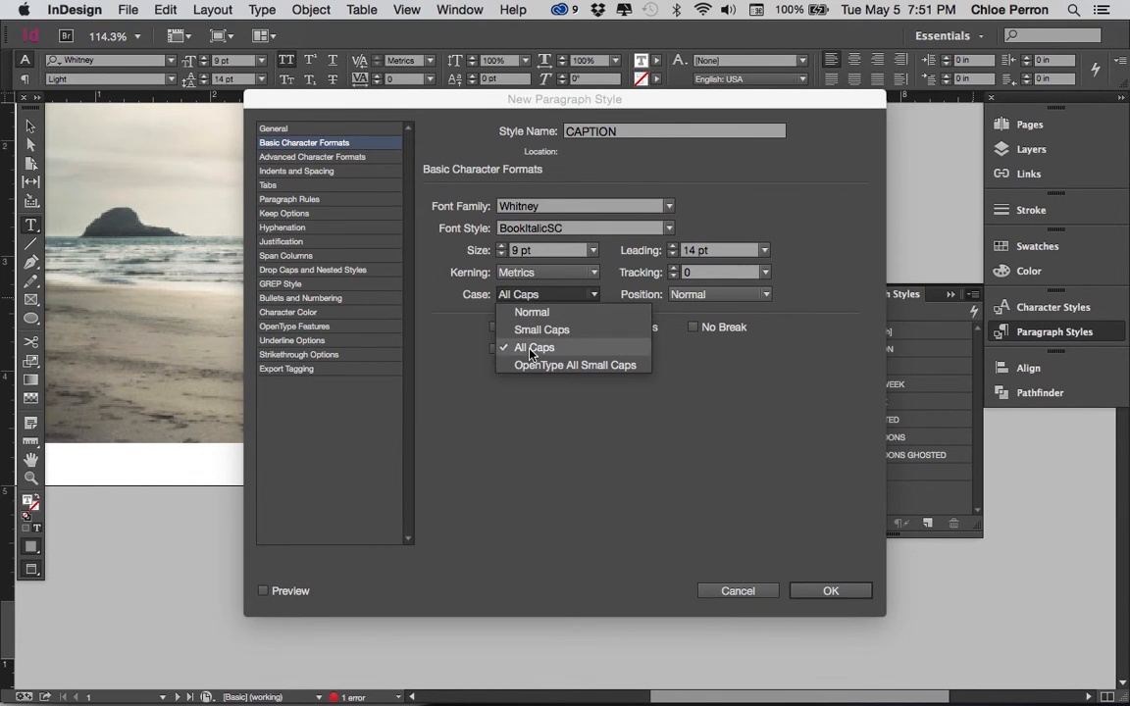
click(533, 352)
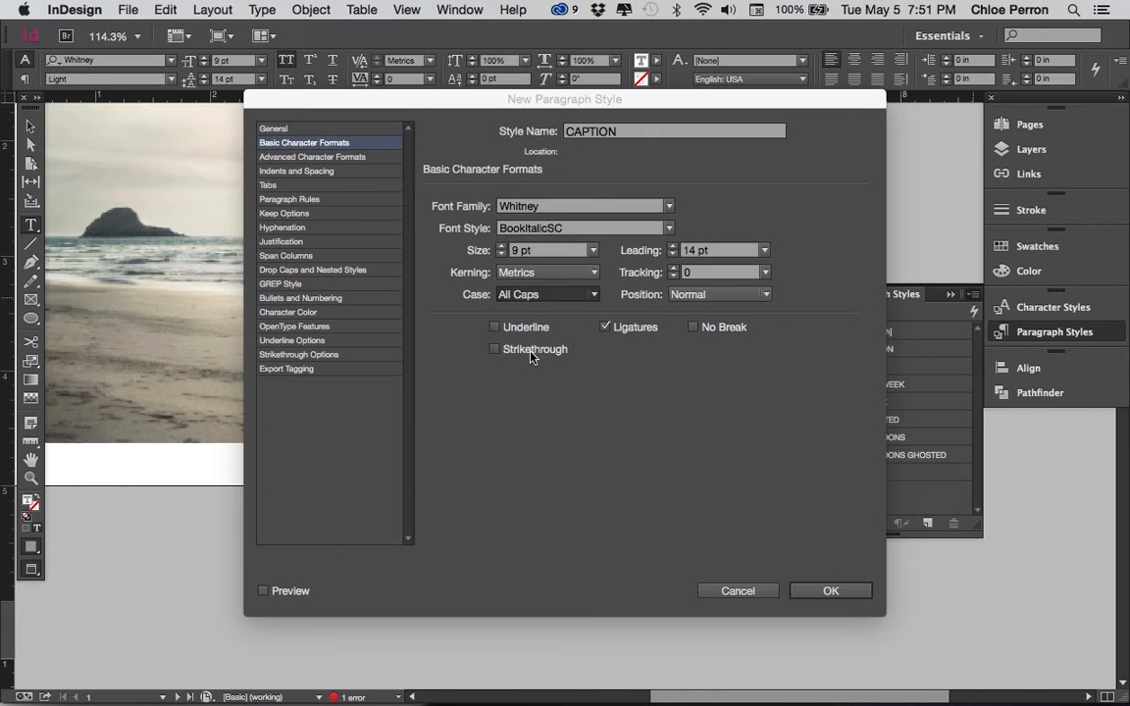
Review the CAPTION style's advanced character formats, indents and spacing, and character color, and discard the new style
click(370, 160)
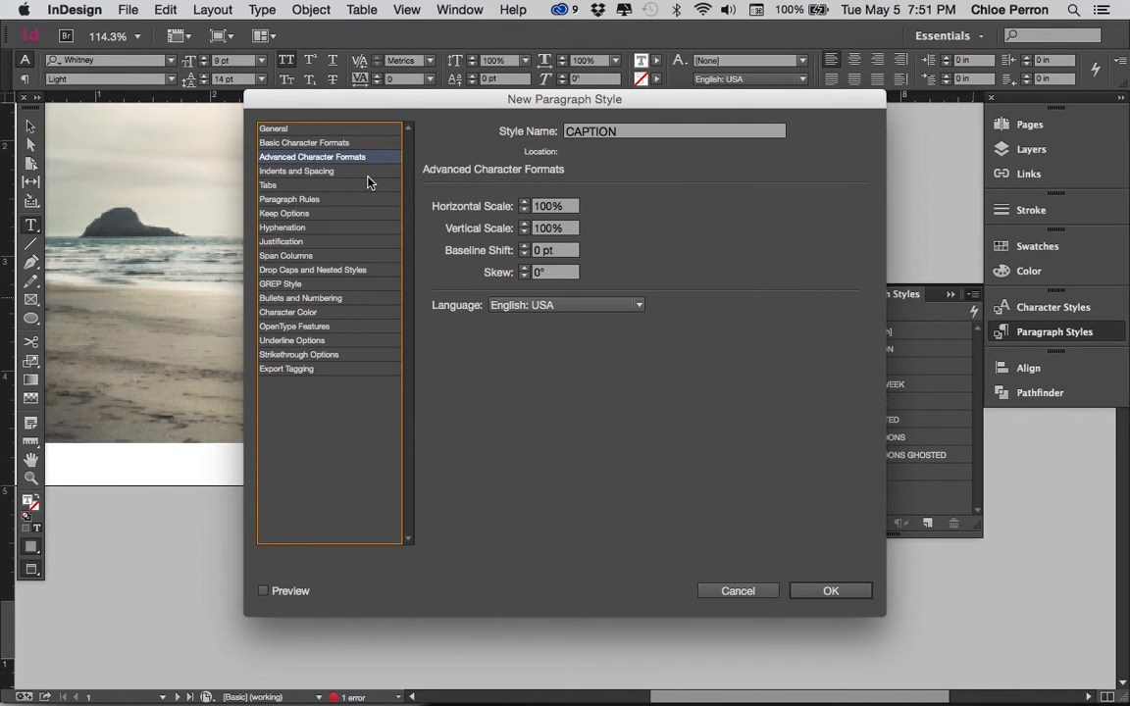
click(364, 173)
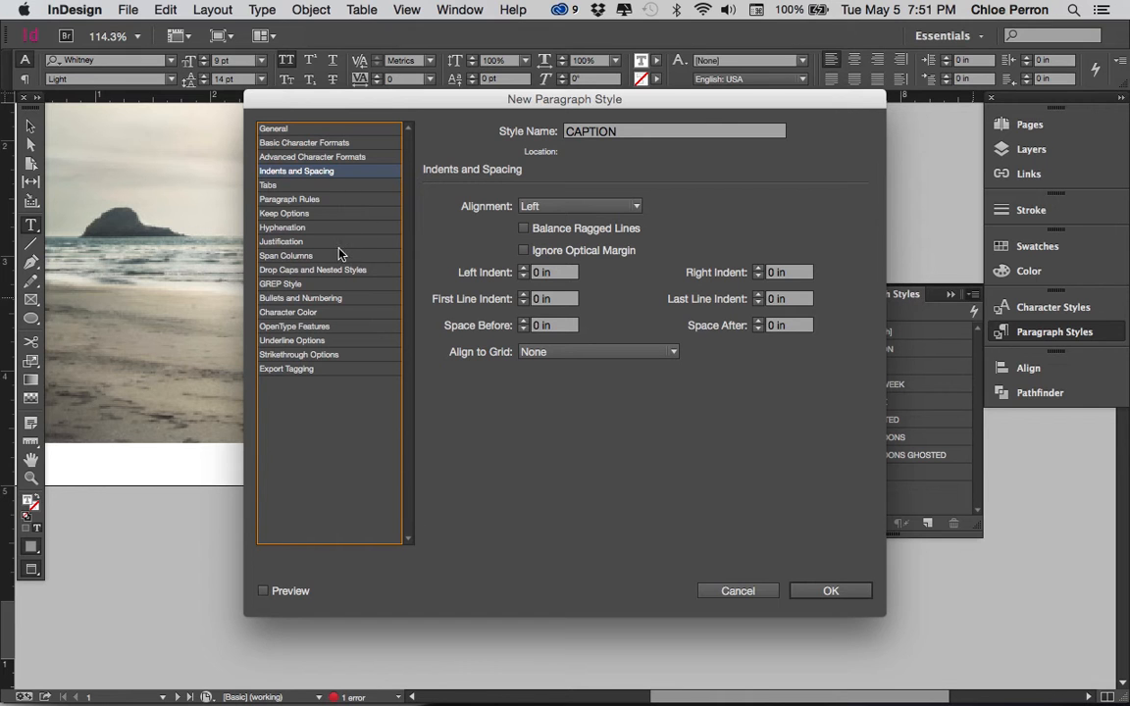
click(330, 313)
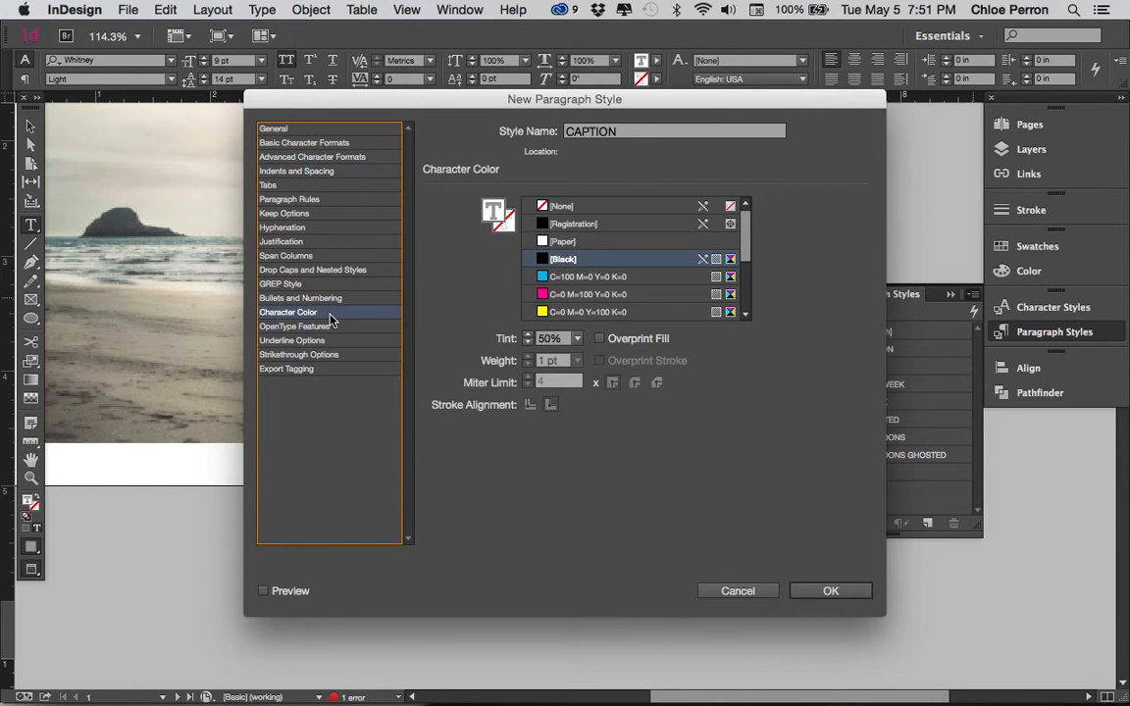
click(738, 592)
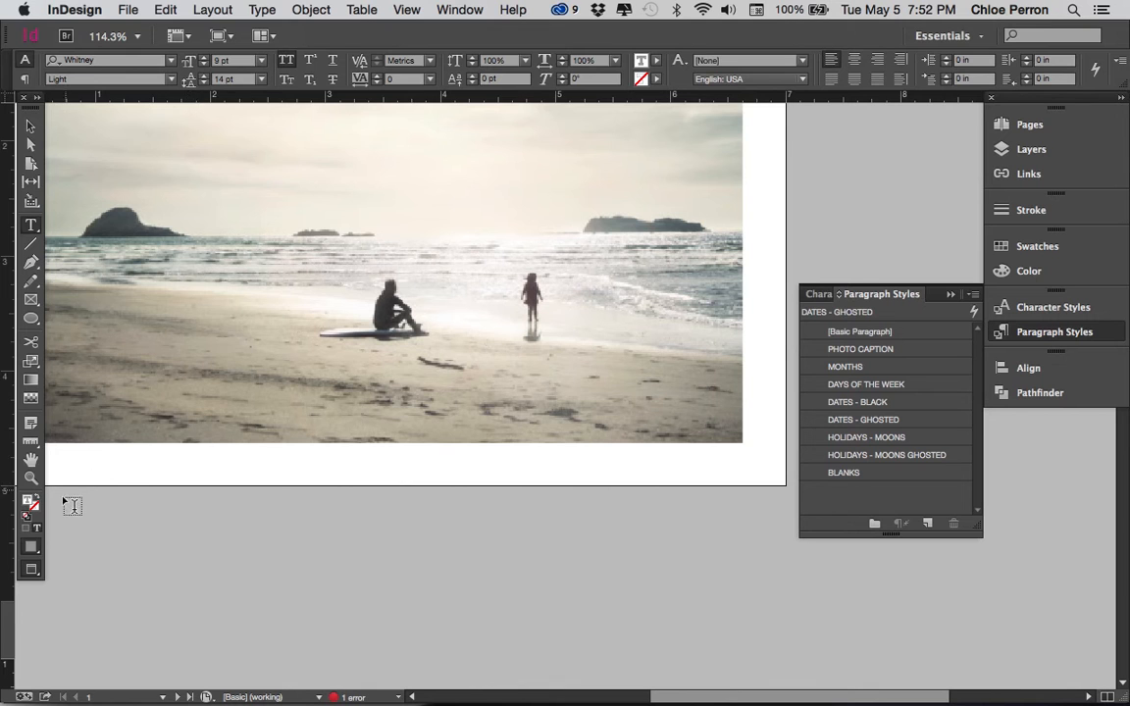
click(32, 568)
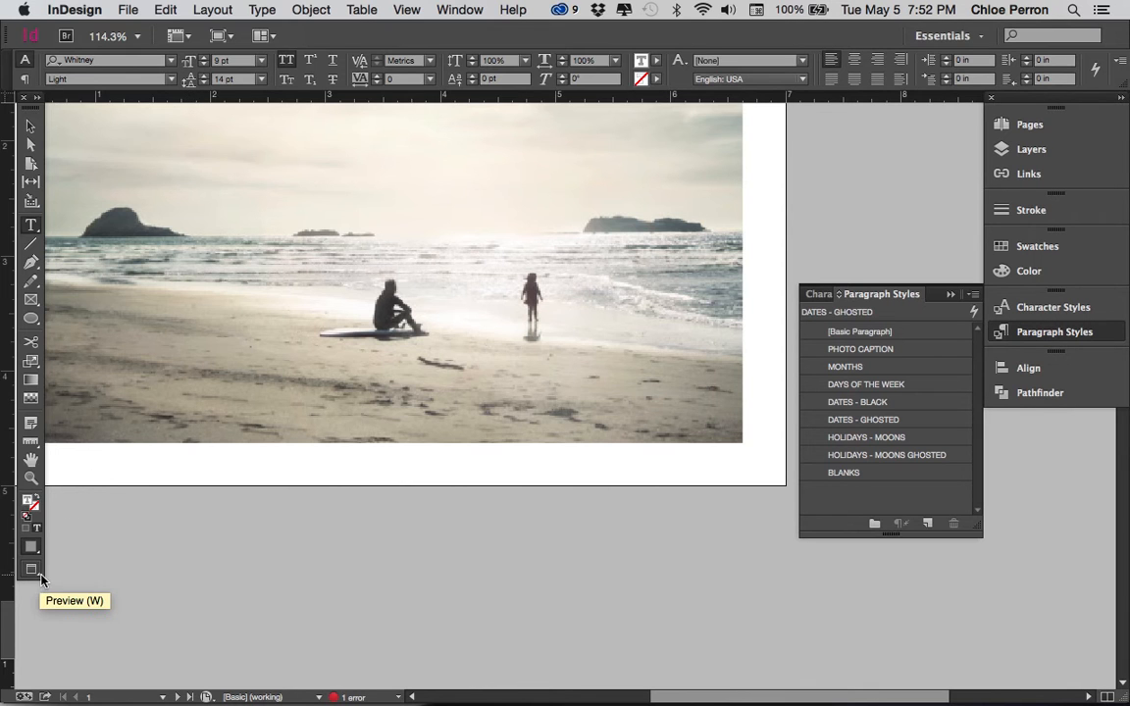
click(33, 572)
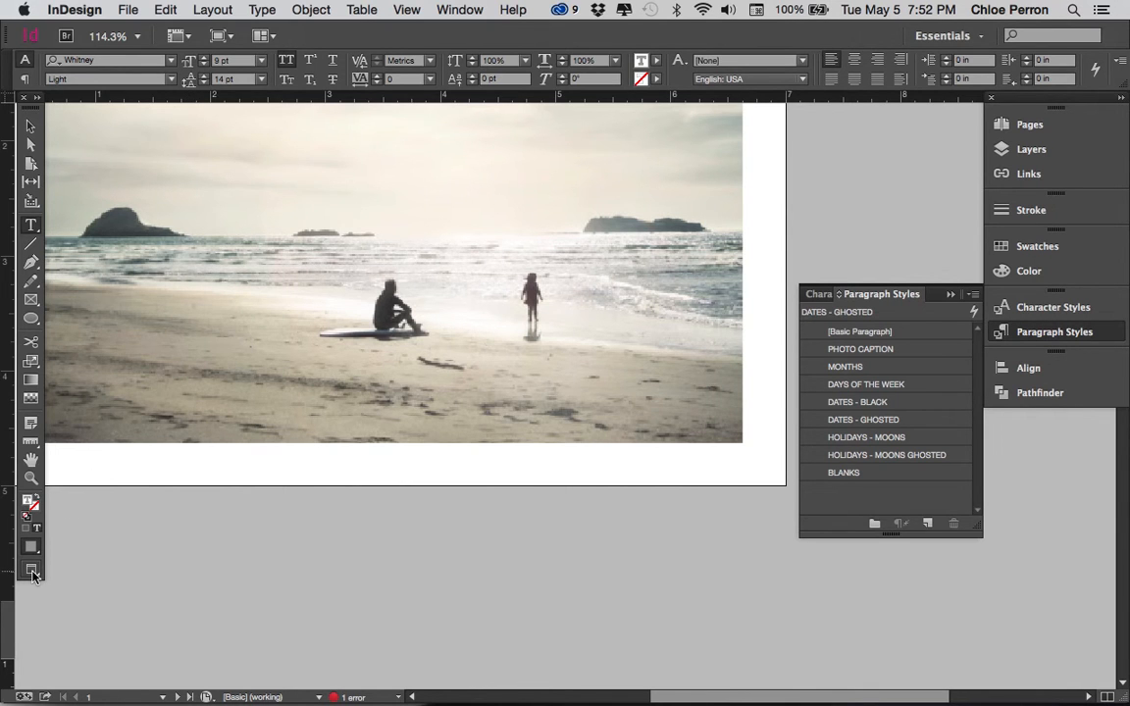
Show the guides and draw a text frame about 1.85 by 0.25 in below the photo, ending at its right edge guide
click(32, 572)
super+click(481, 522)
key(w)
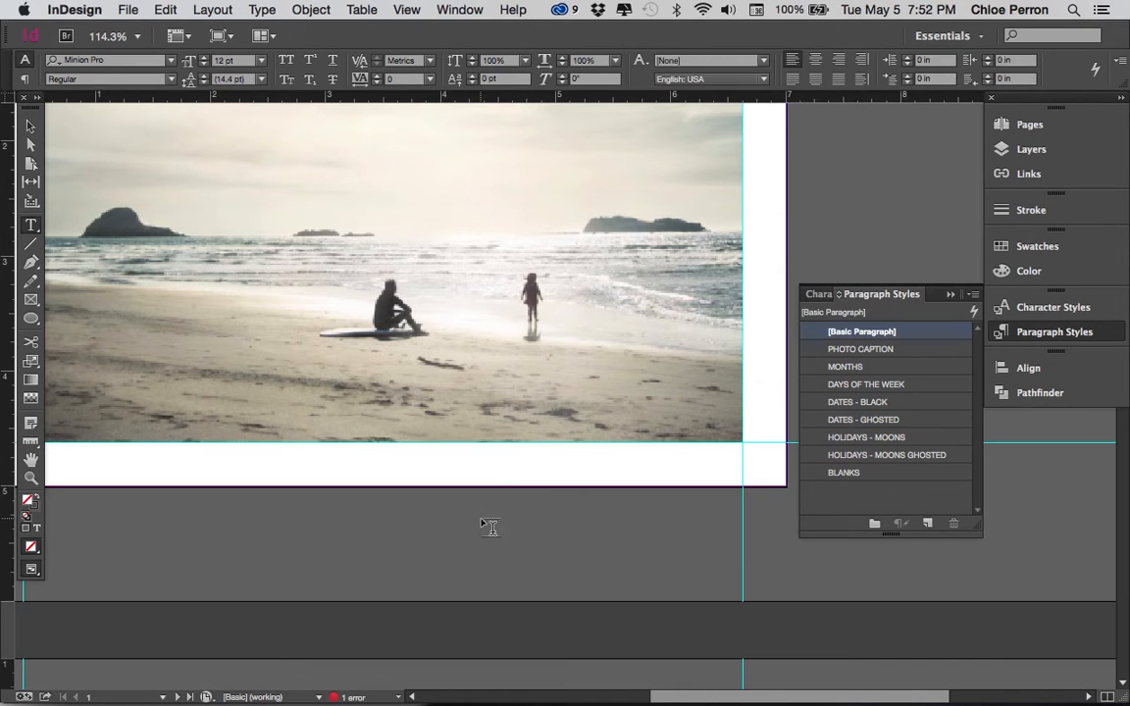
key(w)
key(w)
drag(530, 454, 740, 479)
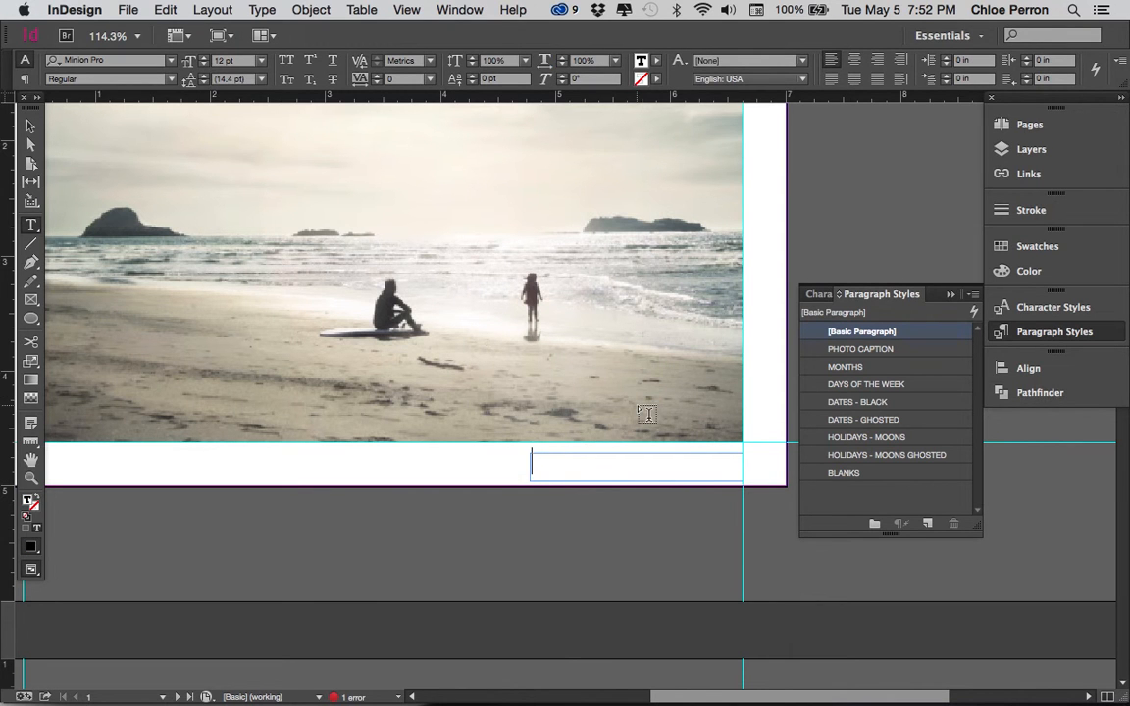
Enter "cannon beach oregon" as the caption in the new text frame
text(Cannon)
text( beac)
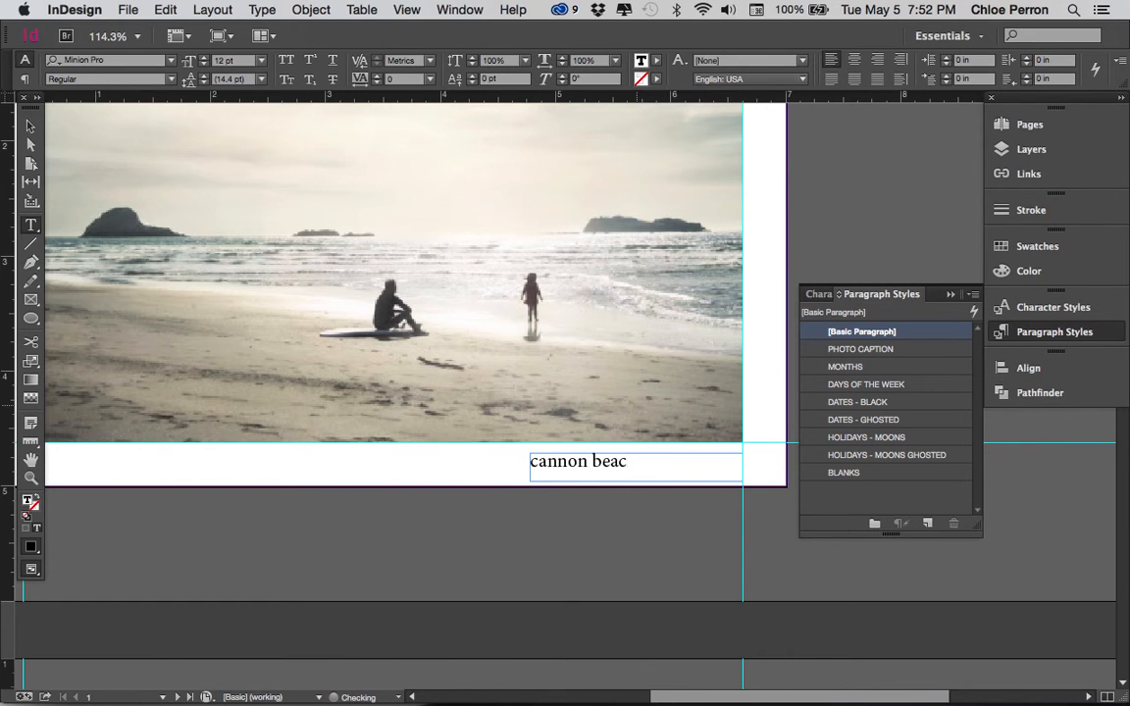
text(h oregon)
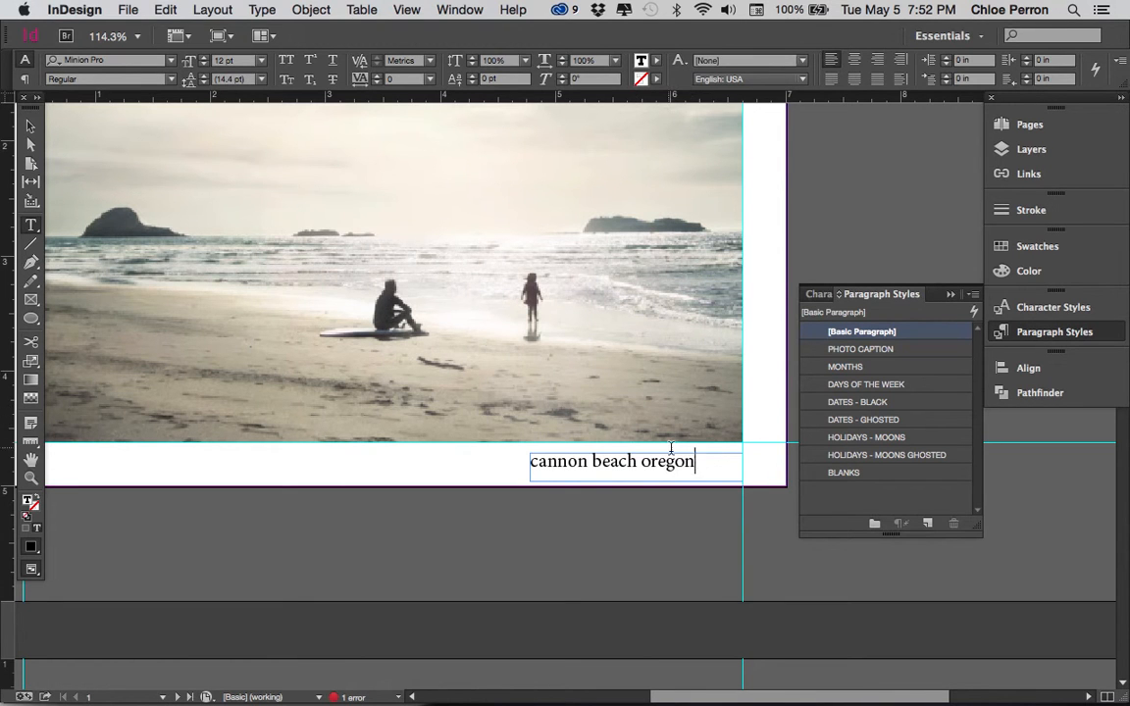
Set the whole caption in Whitney LightItalic with All Caps
click(709, 464)
drag(709, 464, 522, 464)
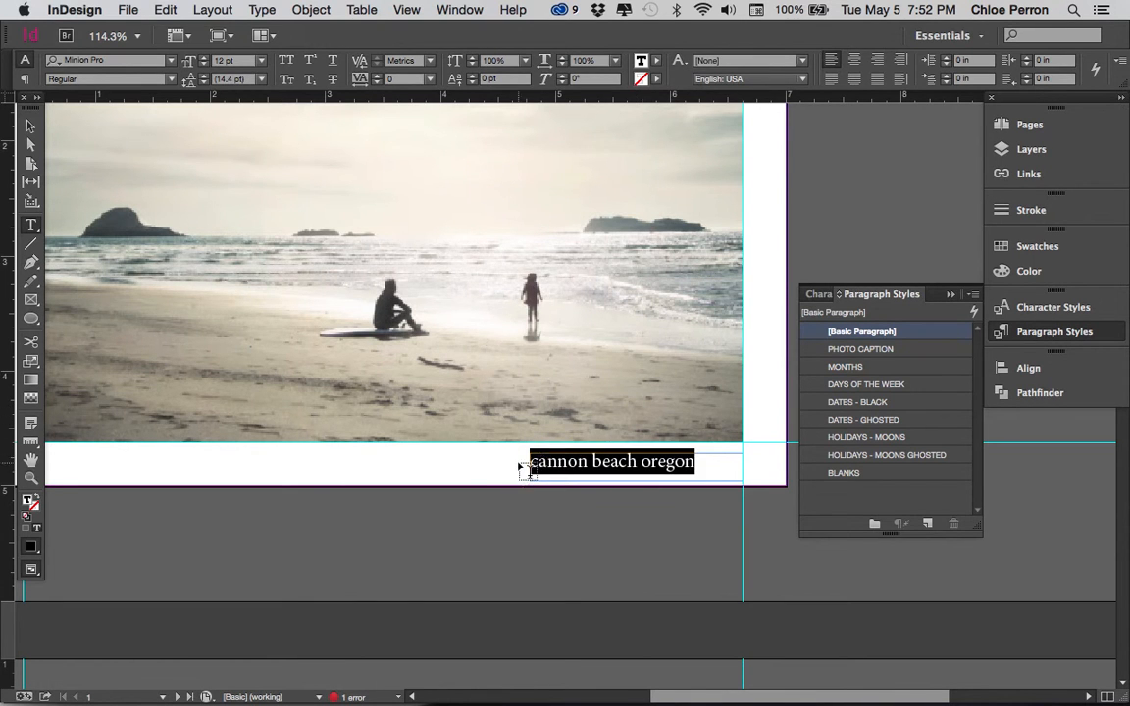
click(171, 61)
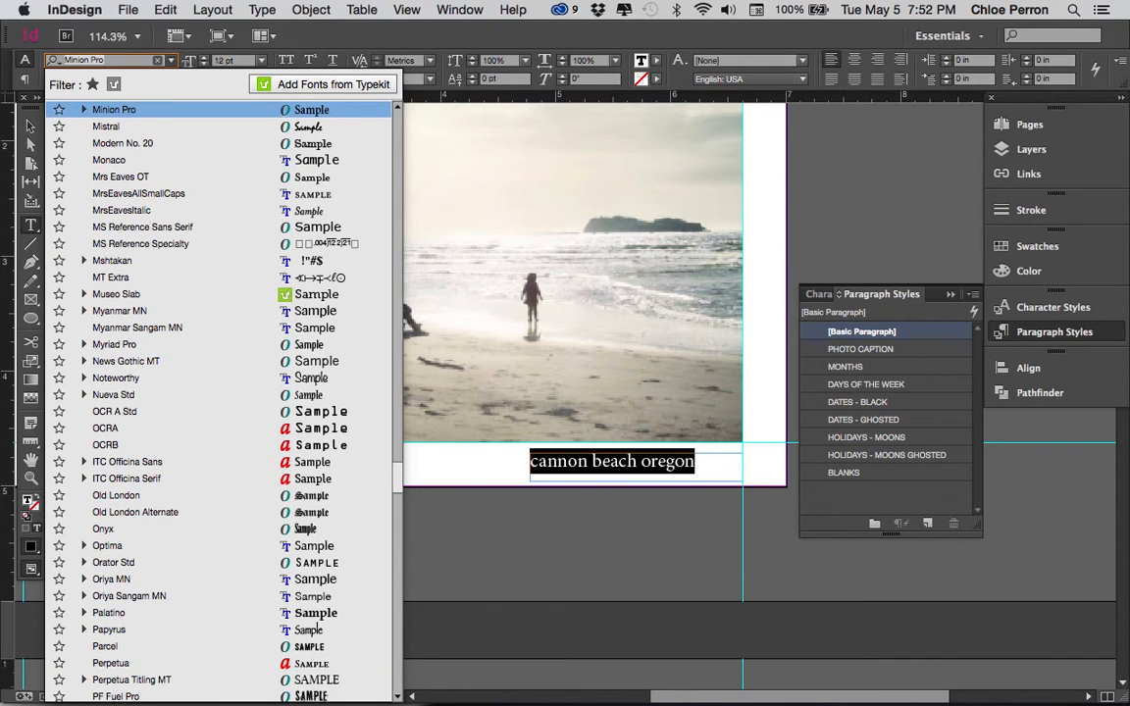
text(whit)
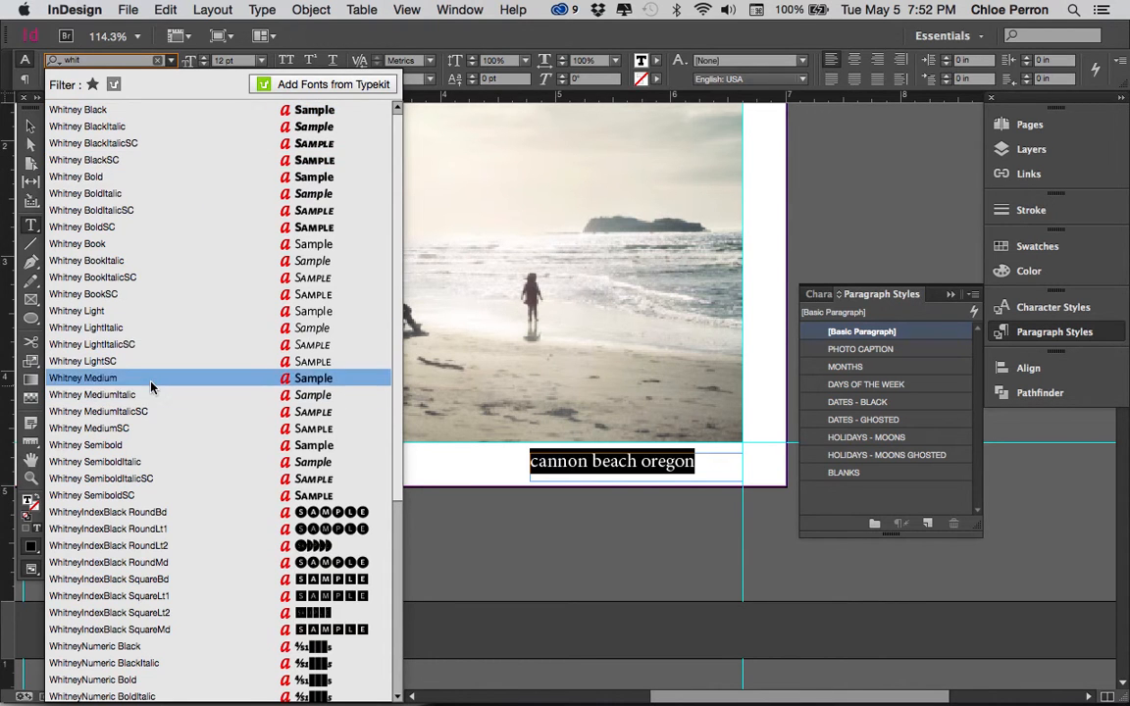
click(147, 328)
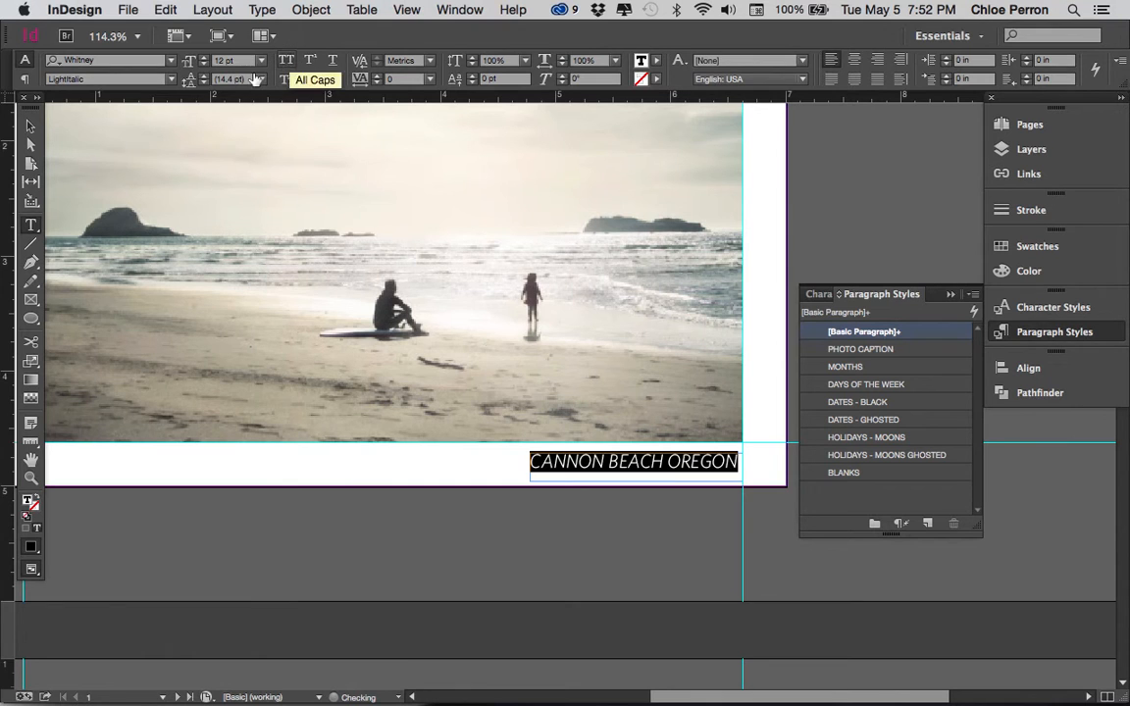
Set the caption's font size to 9 pt and align it right
click(204, 64)
click(204, 64)
click(204, 63)
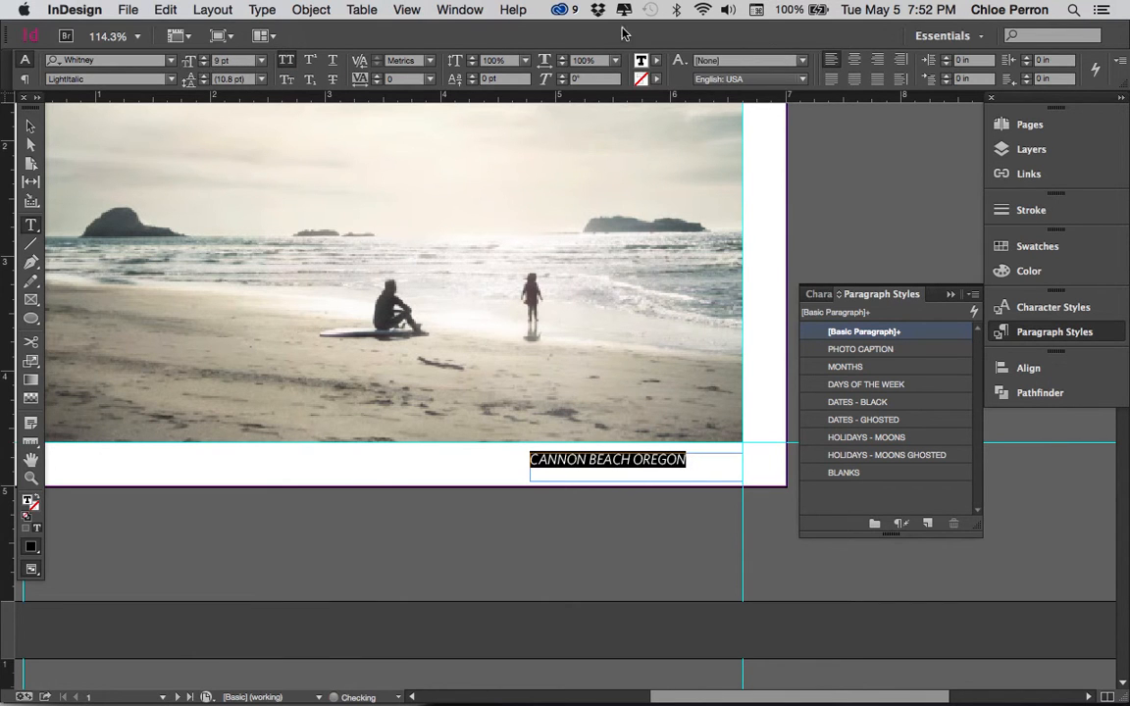
click(880, 64)
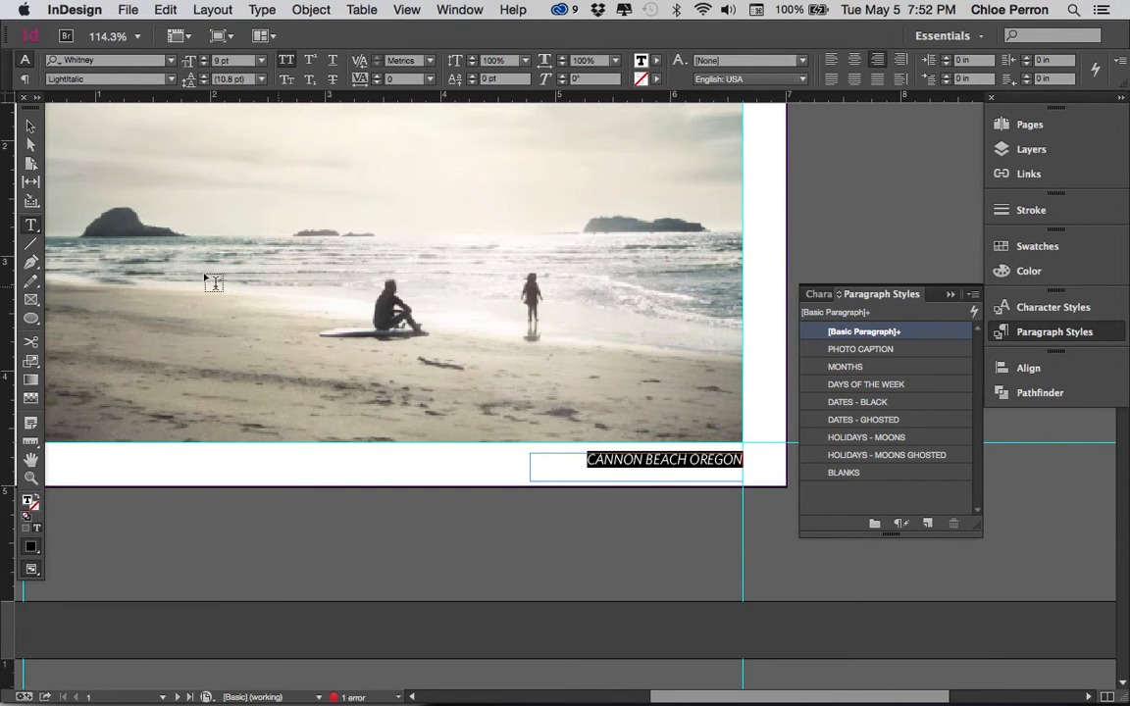
Check the caption's right edge against the photo guide and nudge its frame down to Y 4.78 in
click(27, 127)
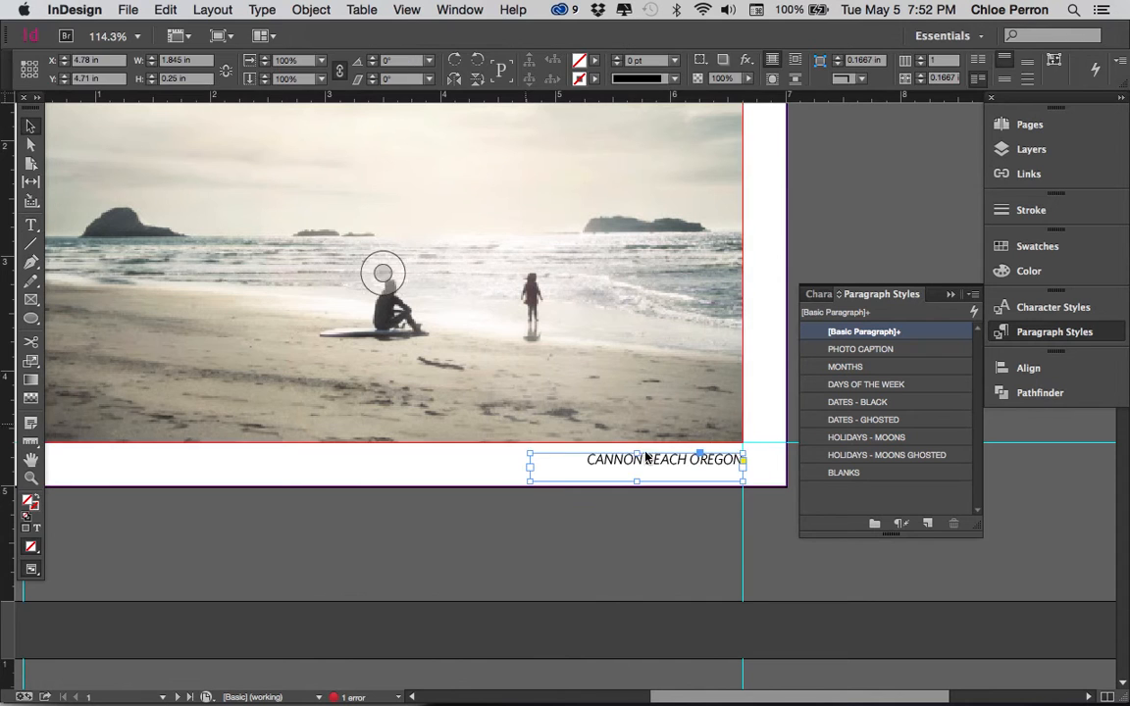
drag(693, 413, 789, 497)
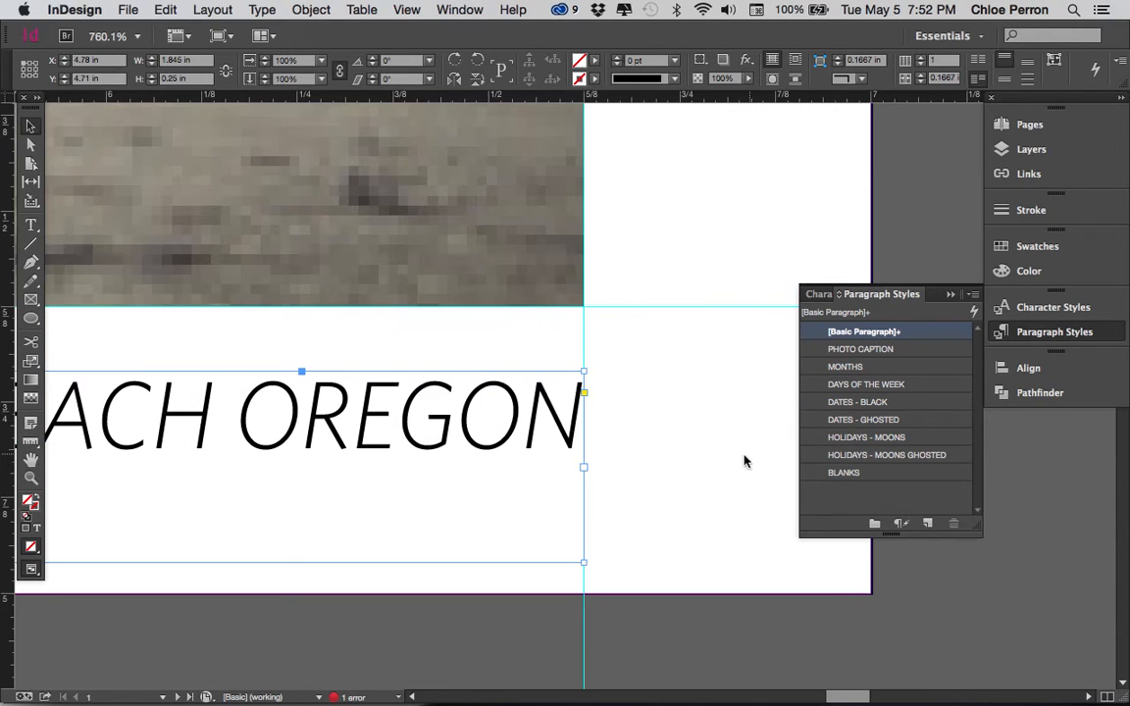
click(583, 347)
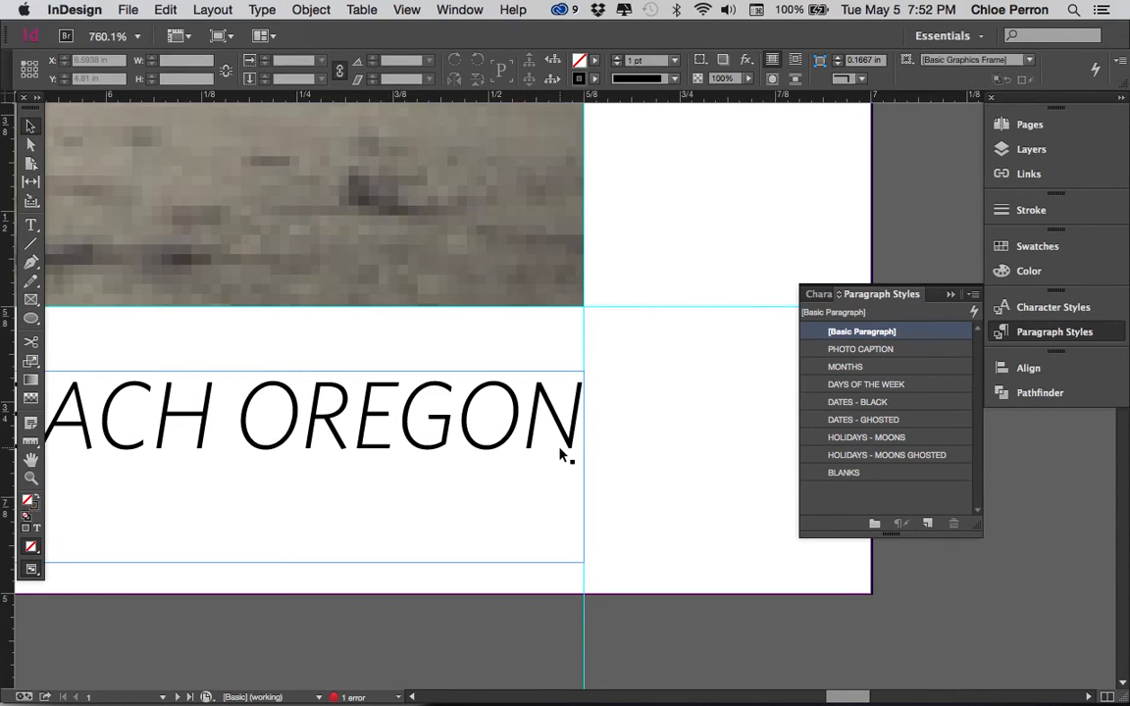
key(super+0)
drag(564, 406, 451, 335)
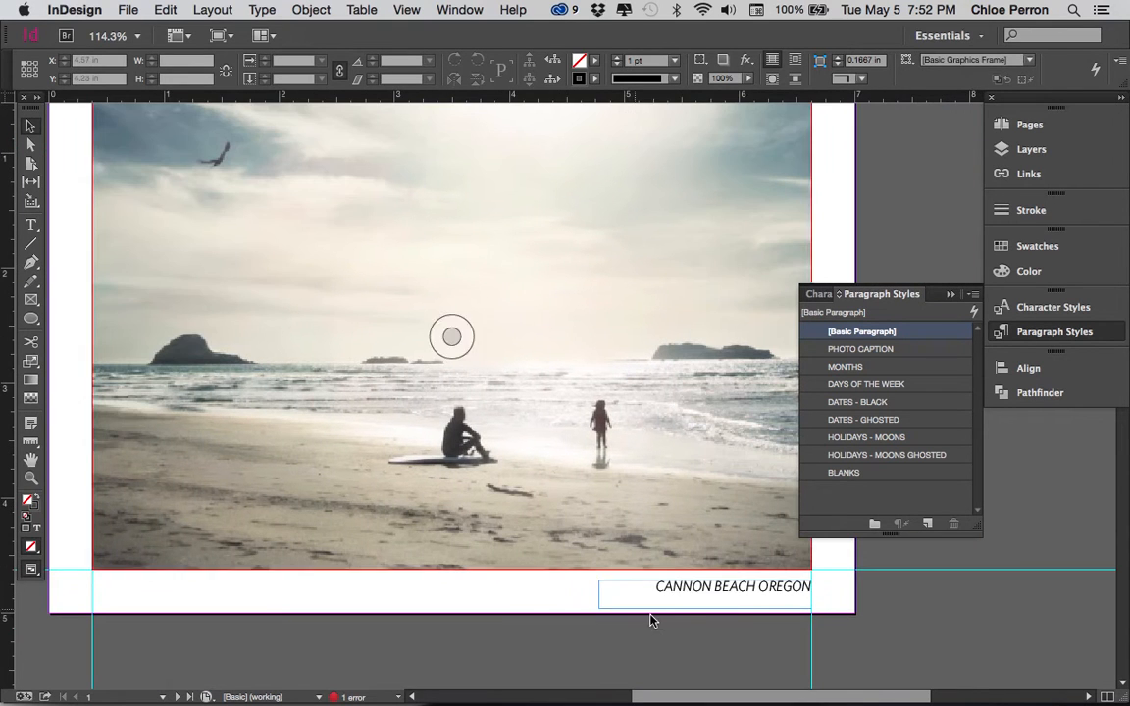
click(715, 585)
key(Down)
key(Down)
key(Down)
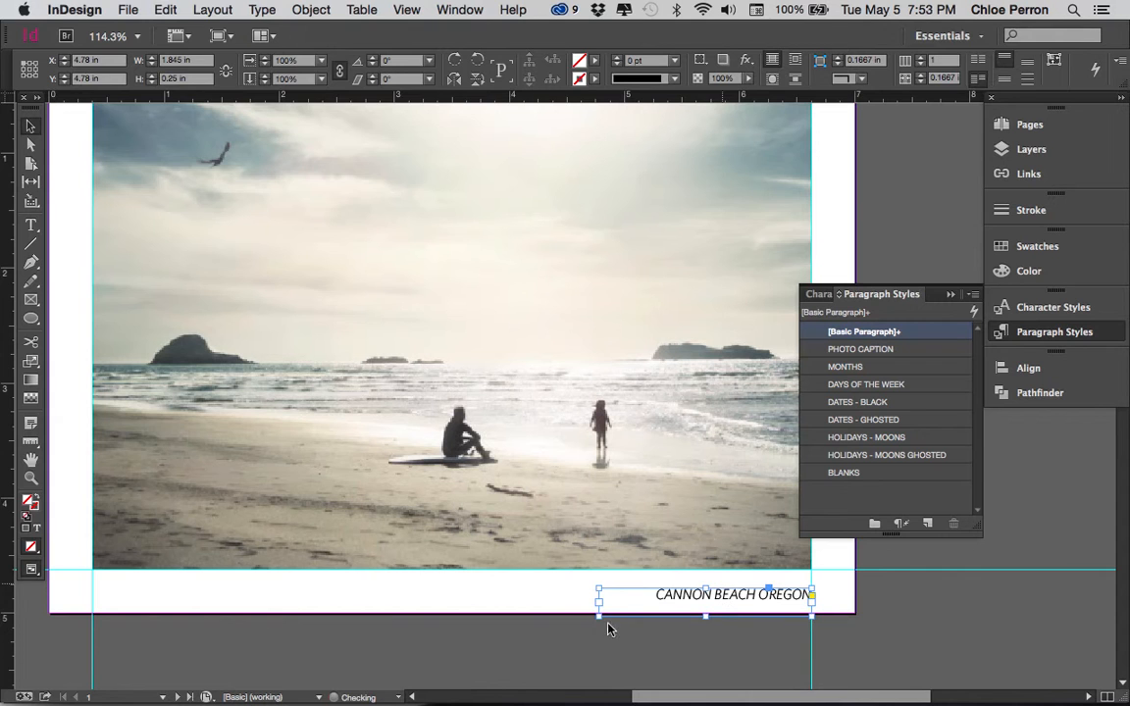
Preview the page without guides and nudge the caption frame up to Y 4.75 in
click(533, 583)
key(w)
click(668, 597)
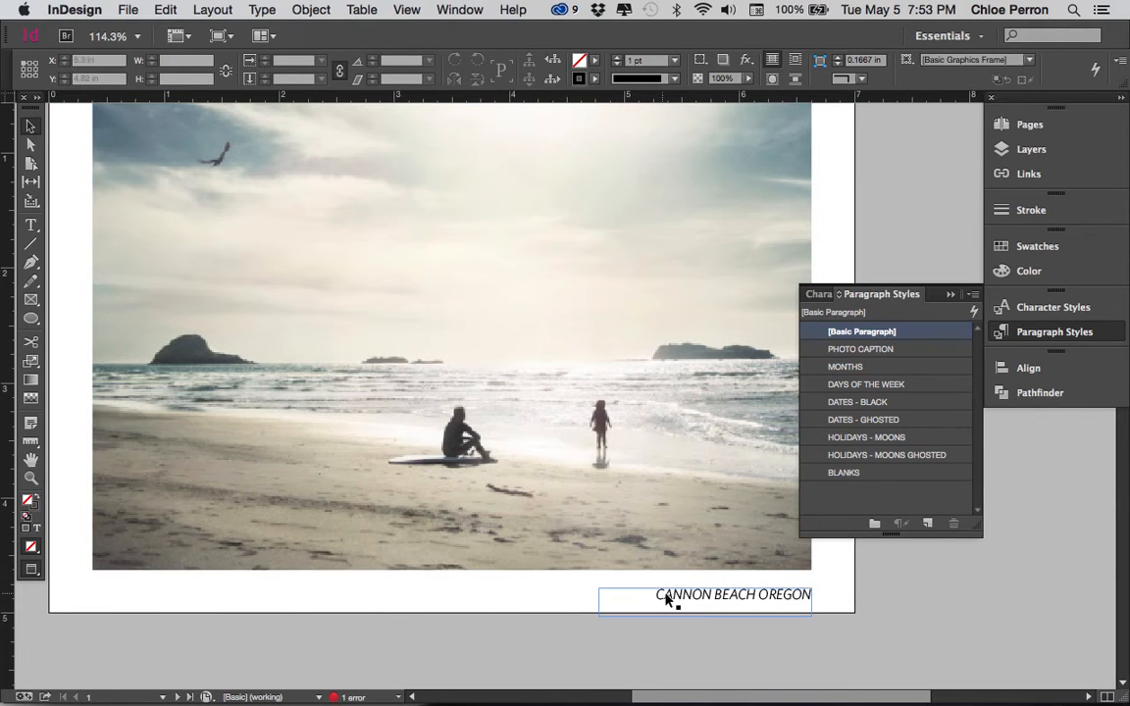
click(613, 596)
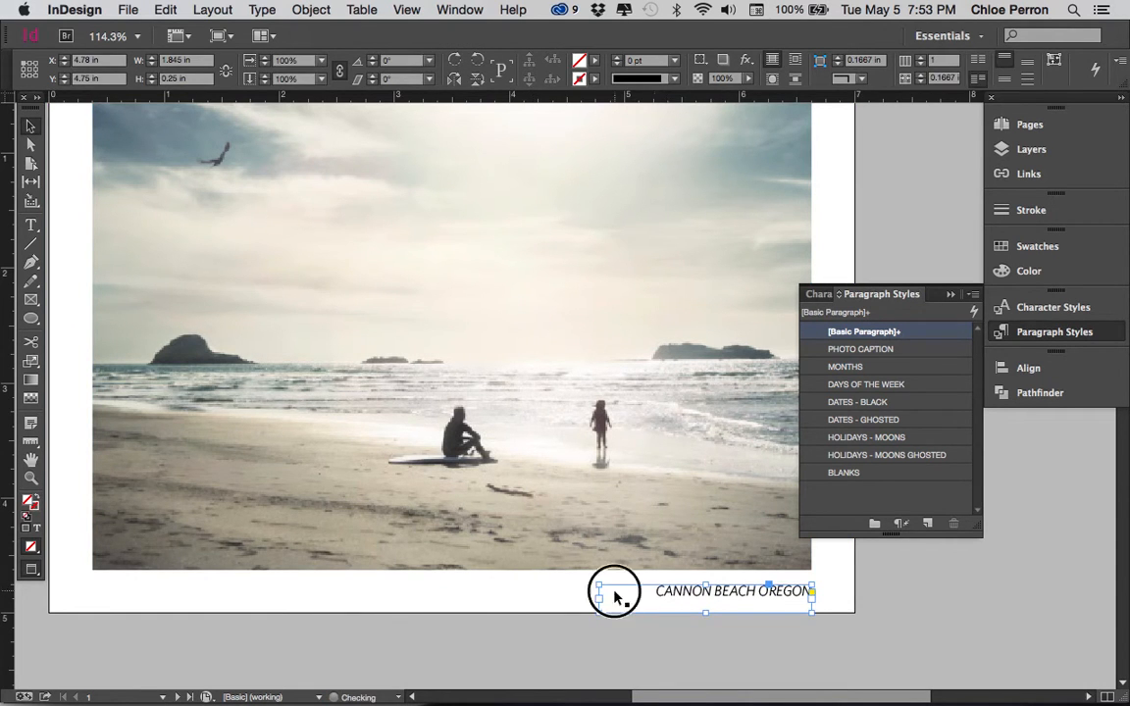
click(553, 588)
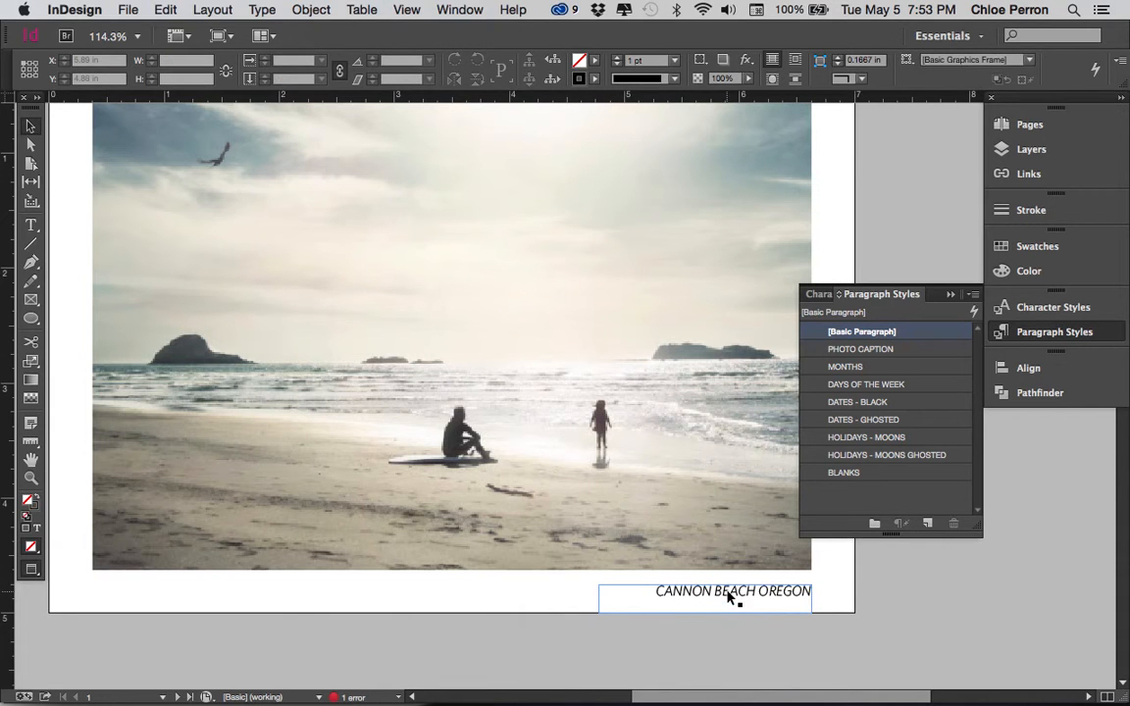
Set the tracking of the entire caption text to 70
double_click(725, 590)
click(714, 592)
key(super+a)
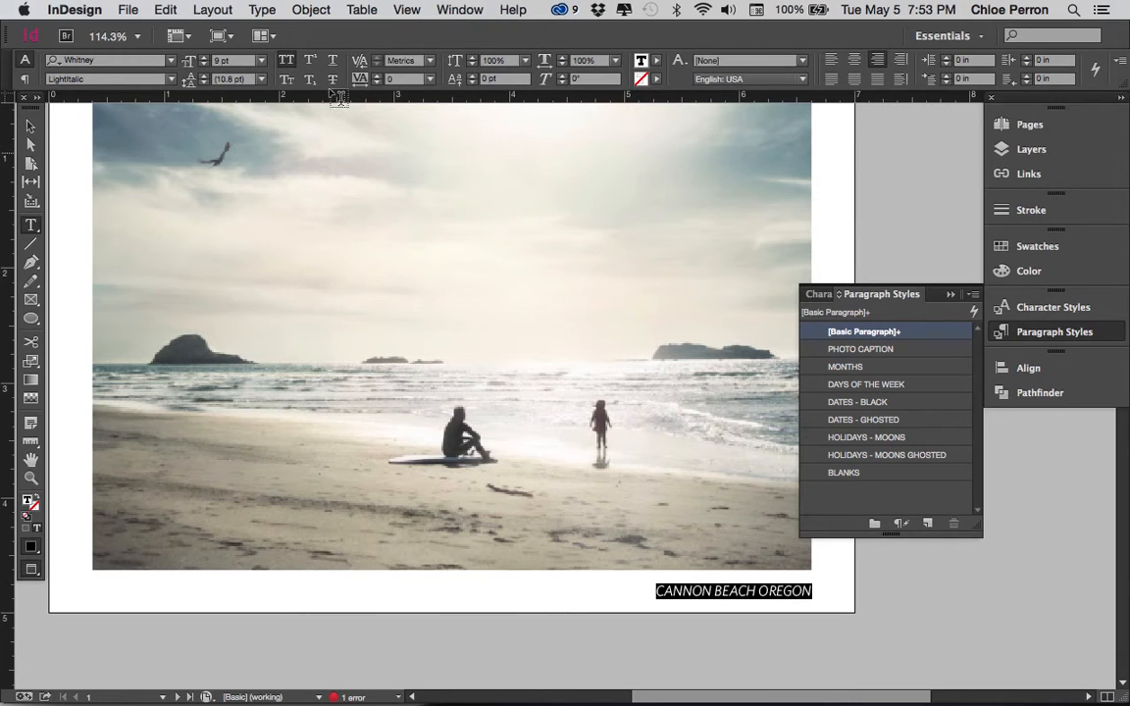
click(374, 74)
click(375, 75)
click(374, 75)
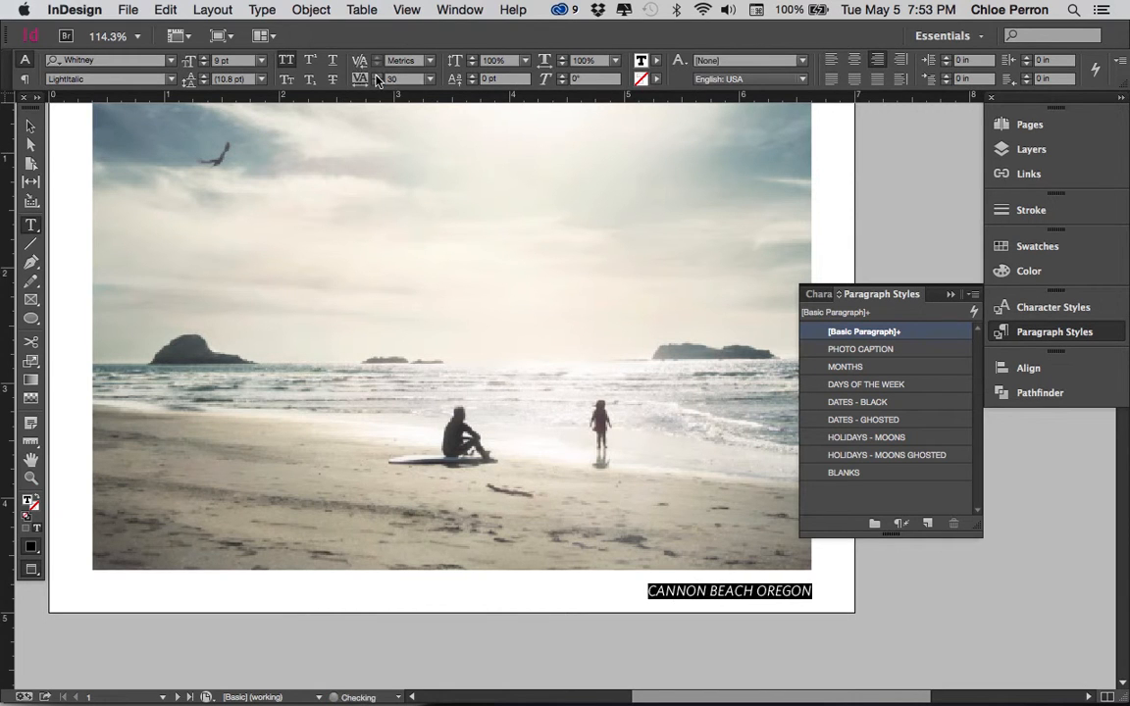
click(375, 75)
click(376, 75)
click(376, 74)
click(376, 75)
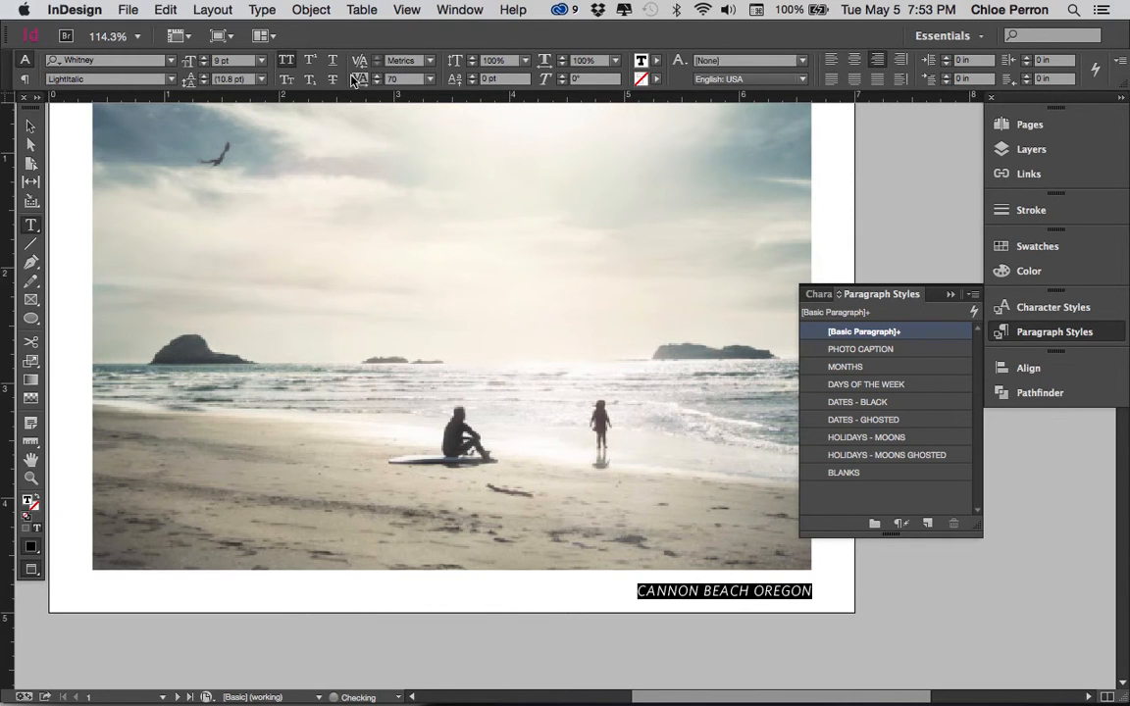
Reduce the caption's font size to 7 pt and increase its tracking to 140
click(203, 65)
click(203, 65)
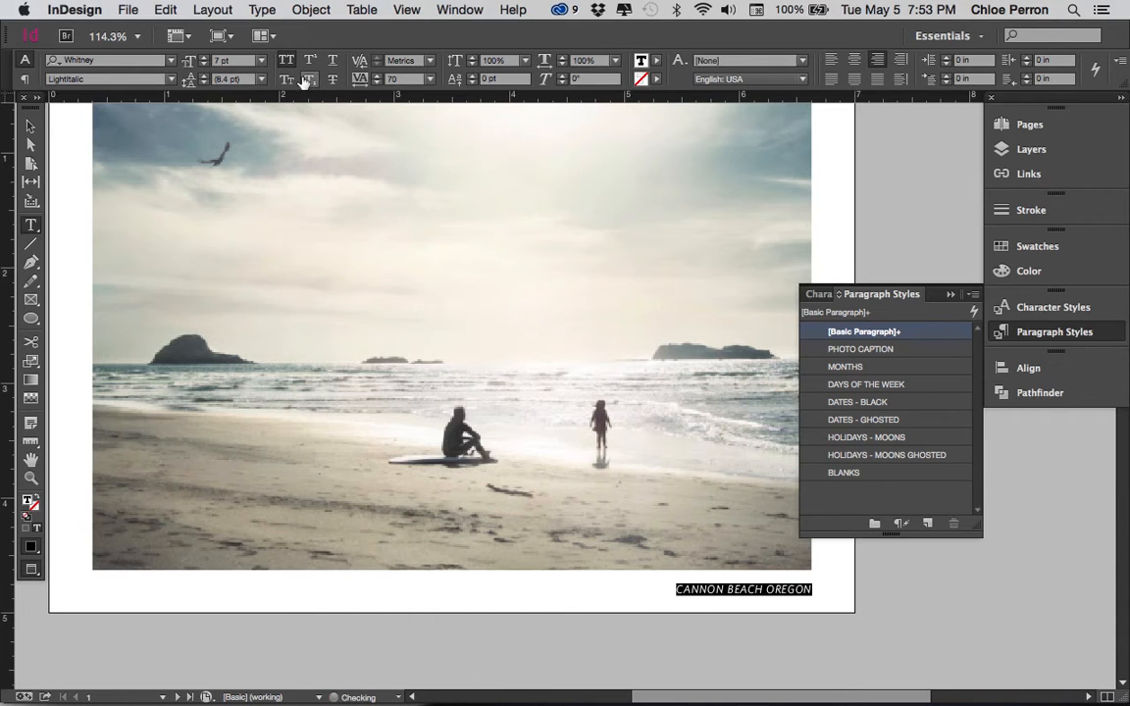
click(375, 76)
click(376, 76)
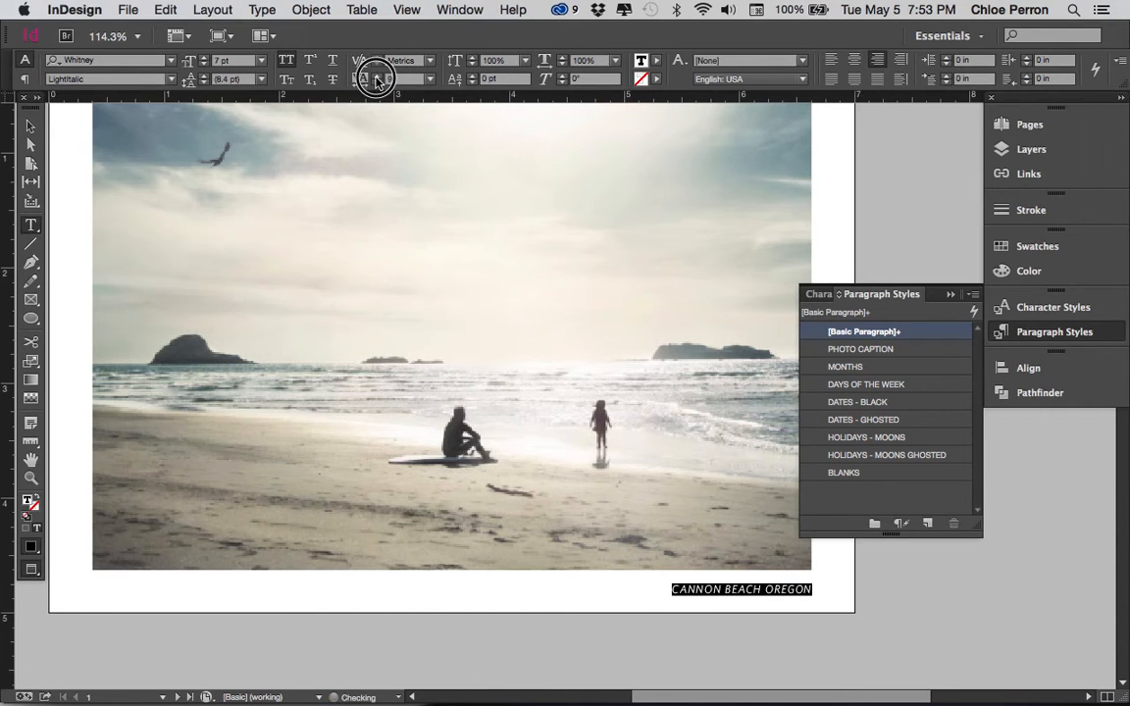
click(376, 76)
click(376, 76)
click(376, 76)
click(375, 76)
click(376, 76)
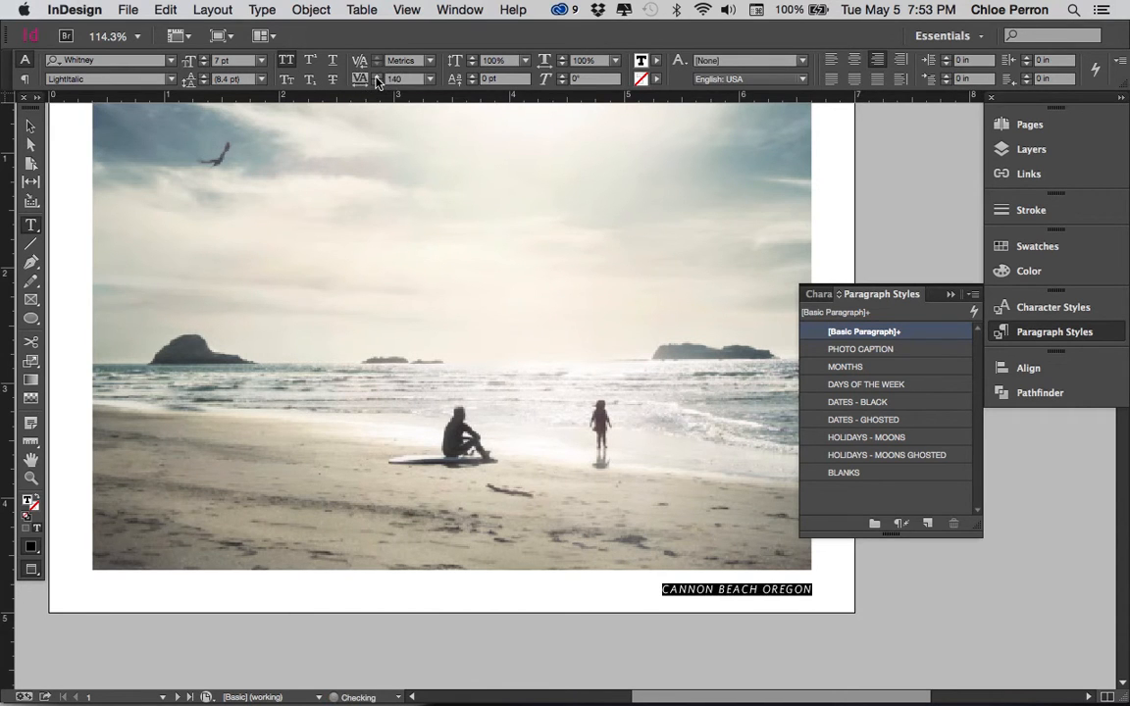
Check the caption deselected and nudge its frame down slightly to Y 4.755 in
click(29, 126)
click(479, 571)
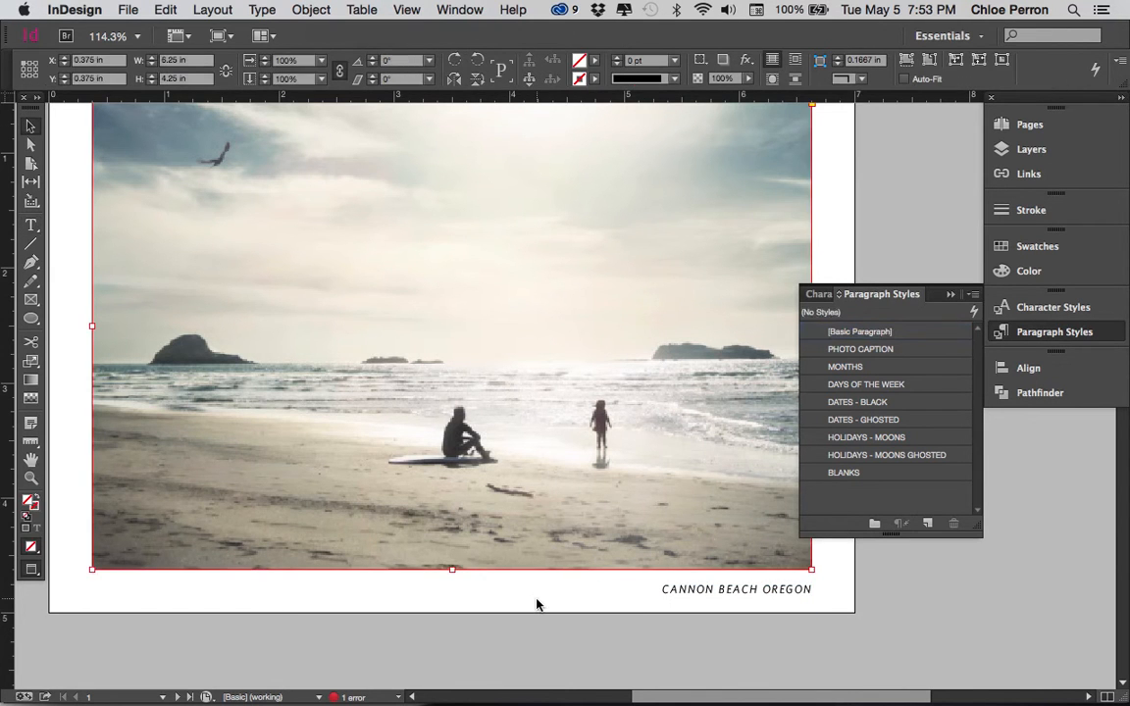
click(537, 602)
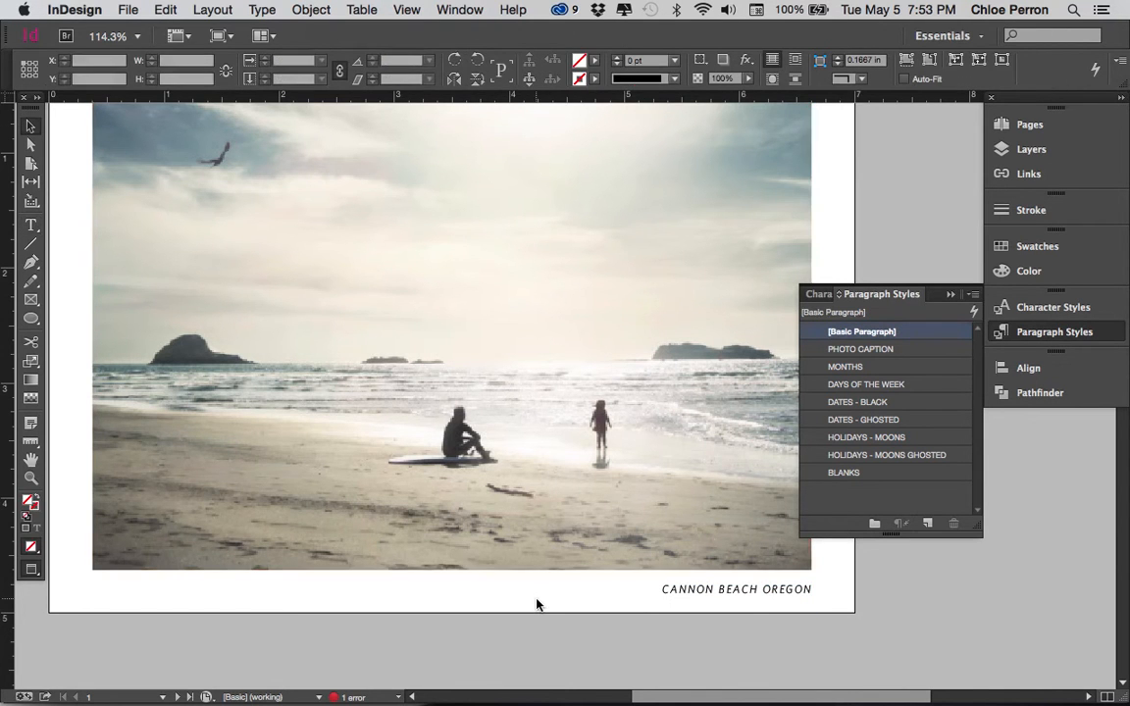
click(710, 597)
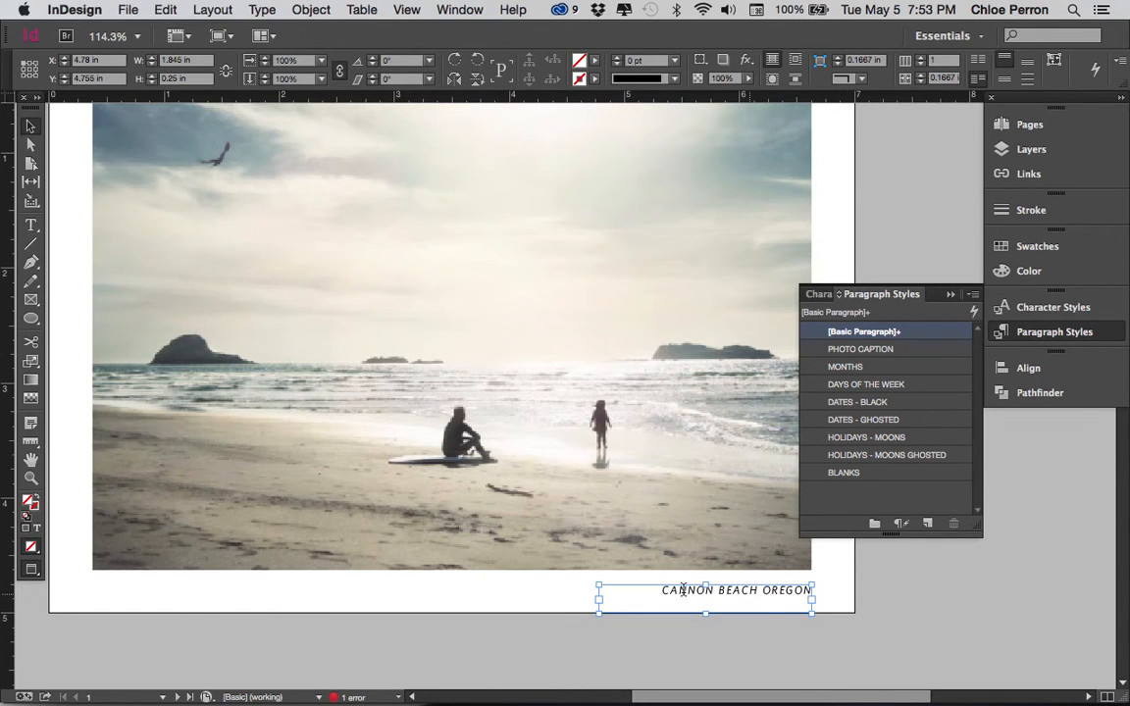
Try to create a new paragraph style named PHOTO CAPTION from the formatted caption text
triple_click(683, 591)
click(726, 594)
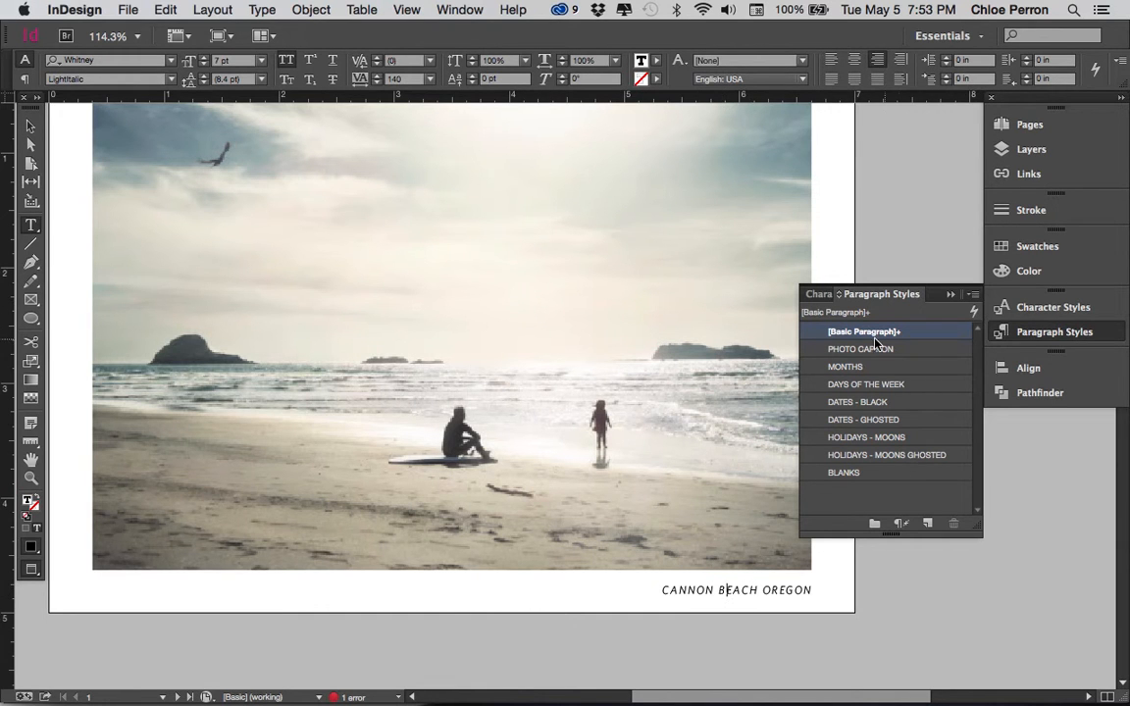
click(975, 294)
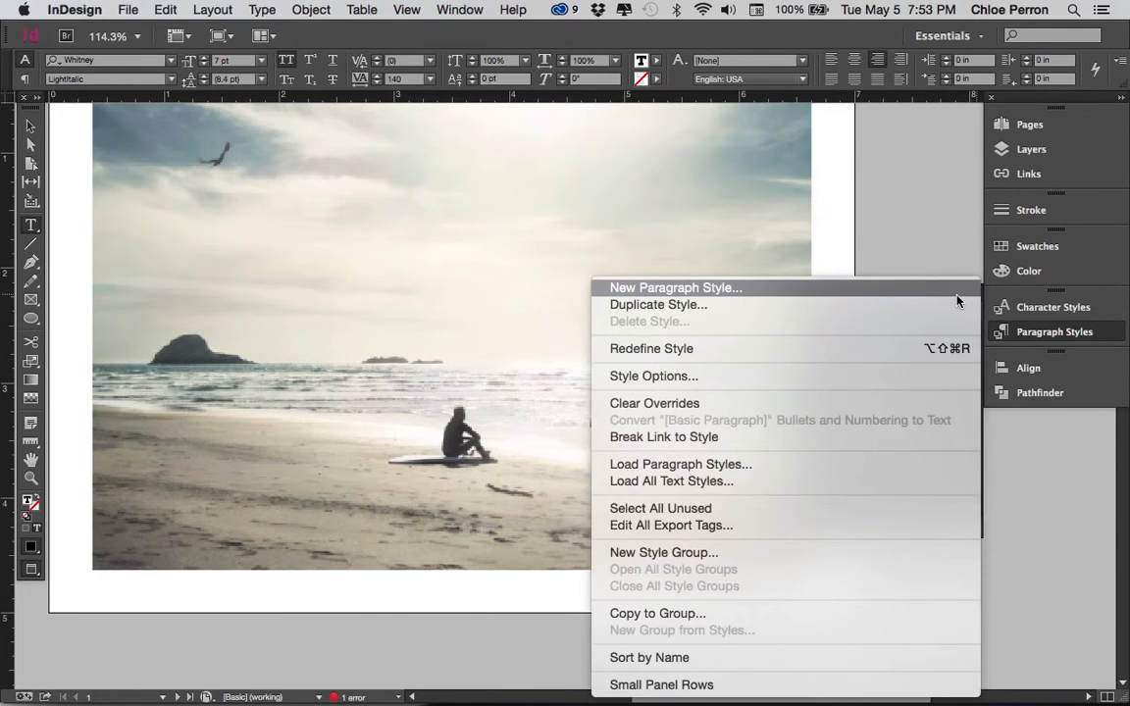
click(957, 294)
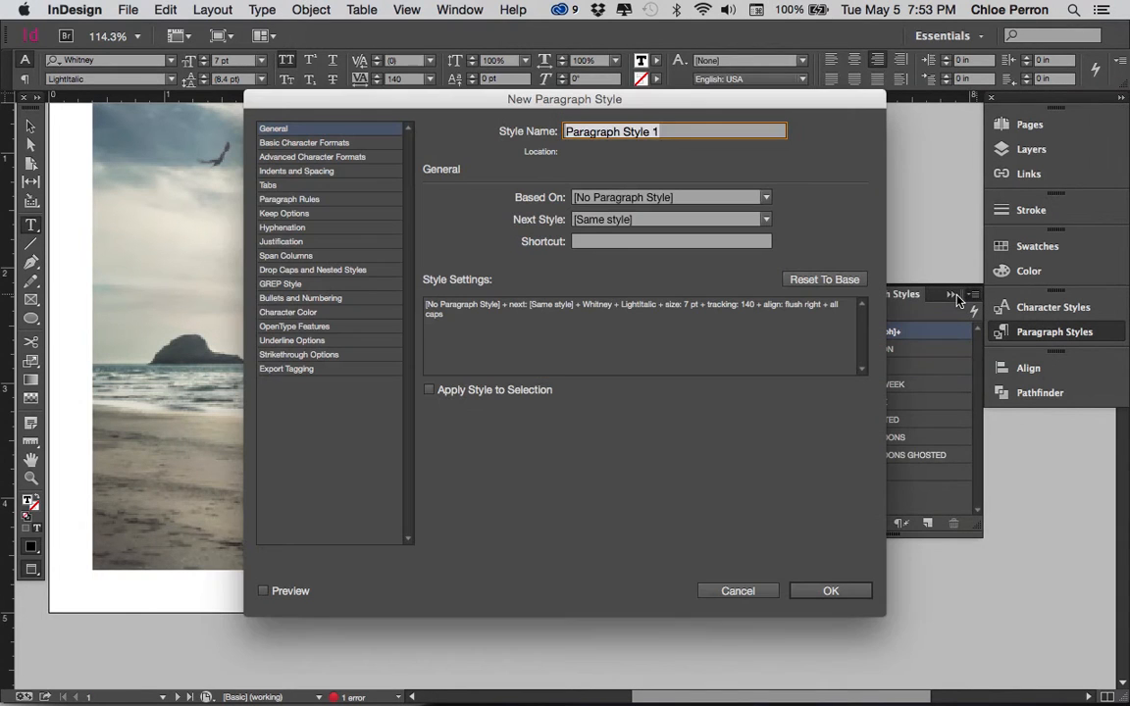
text(pho)
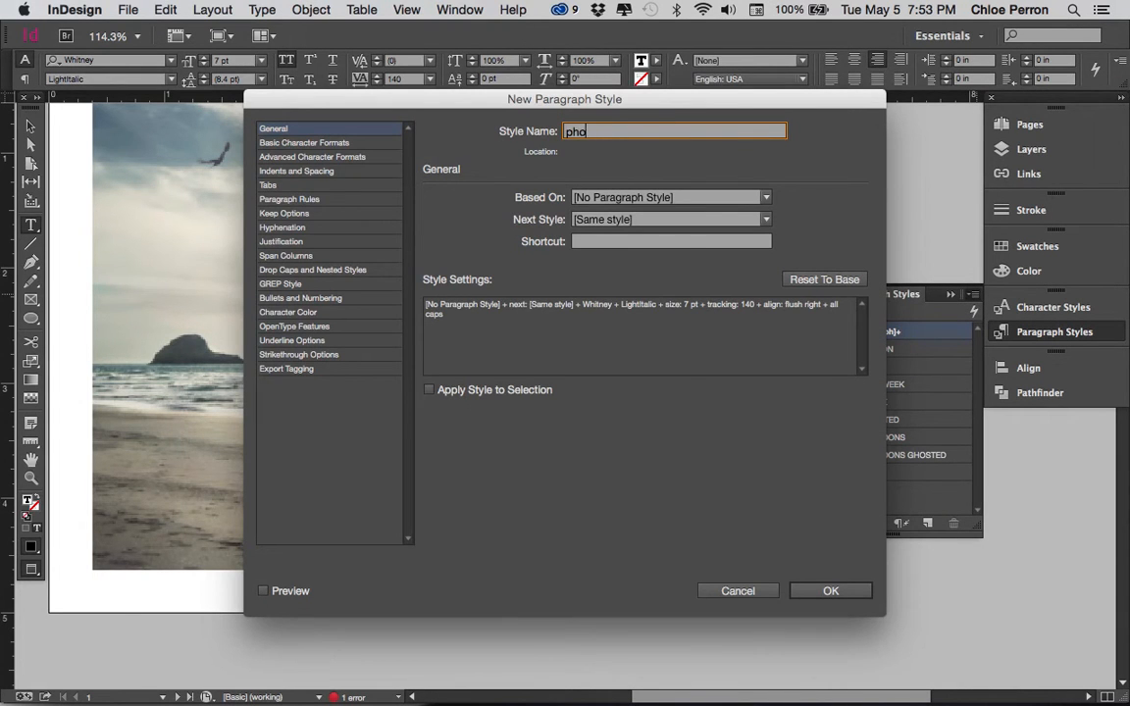
text(toPHOTYOCAPTION)
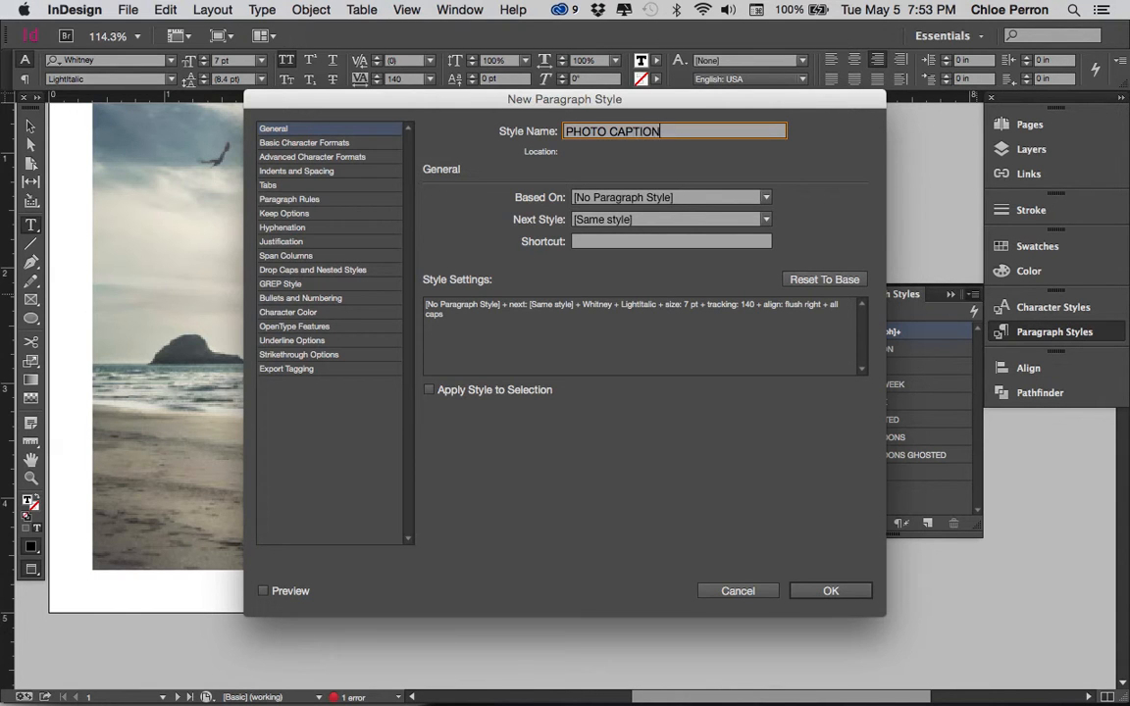
View the new style's basic character formats and discard the style
click(338, 144)
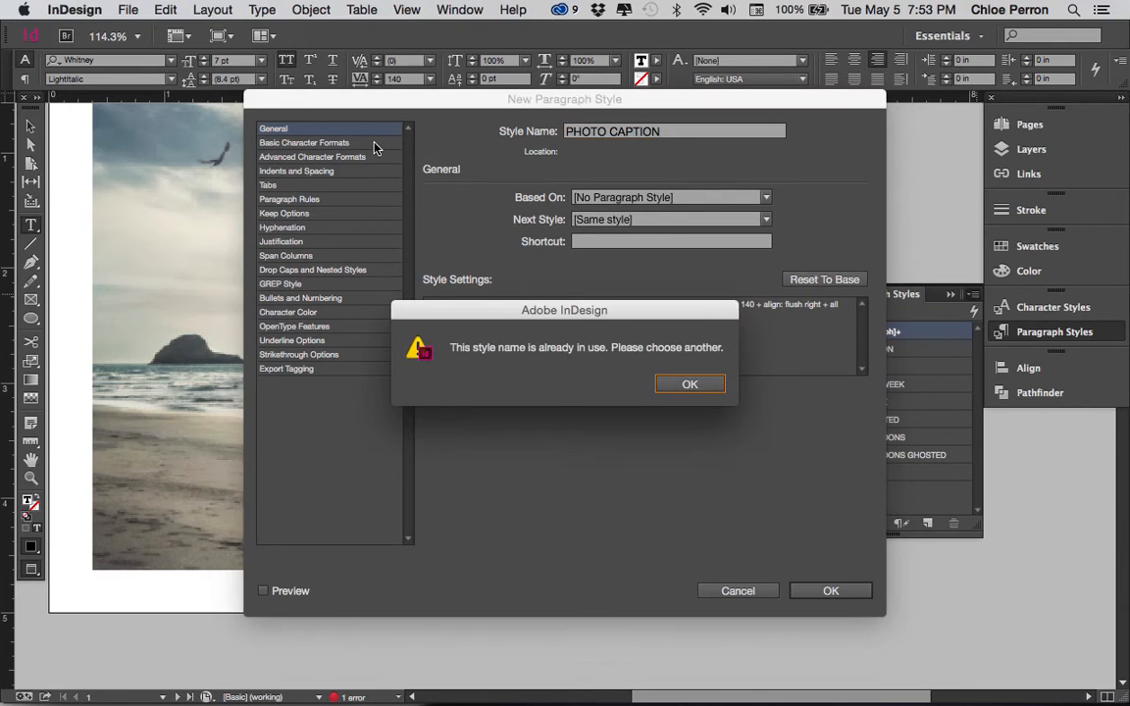
click(711, 391)
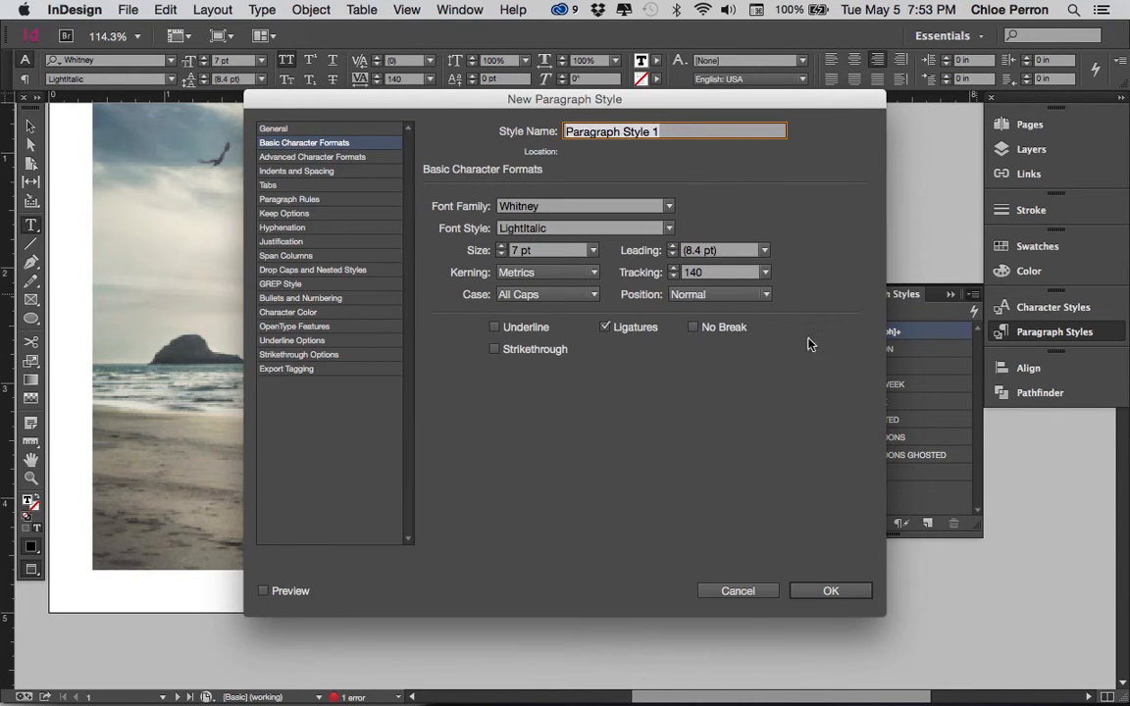
click(740, 591)
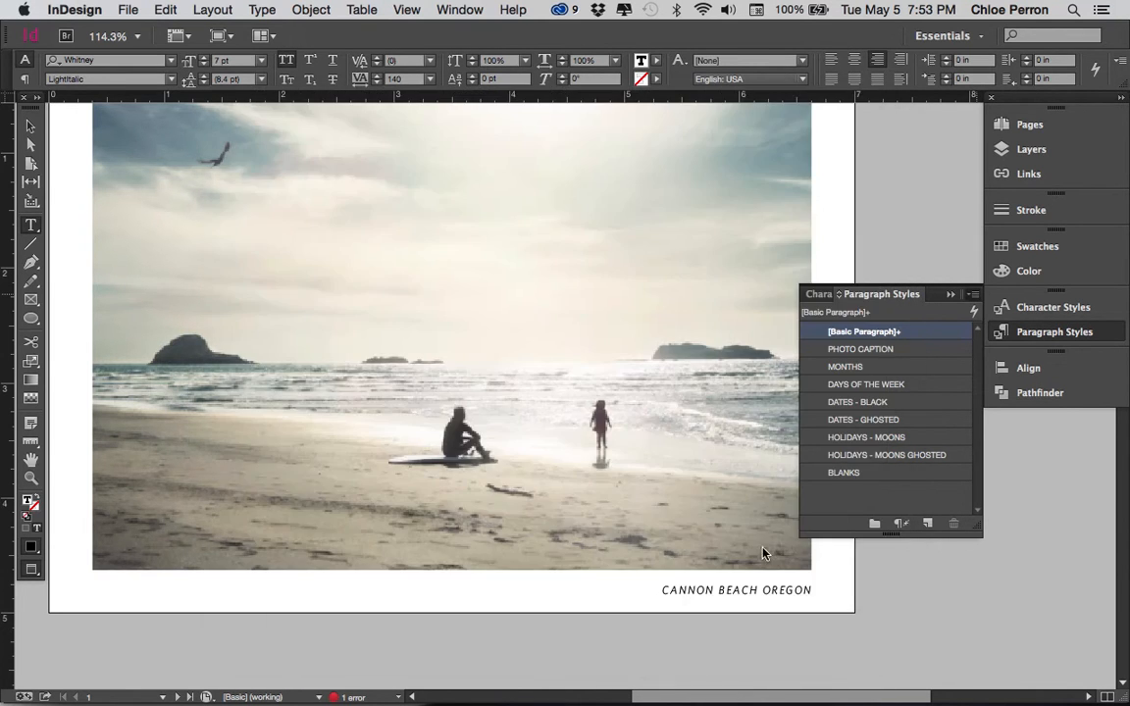
Try the existing PHOTO CAPTION style on the caption and revert to the caption's manual formatting
click(883, 352)
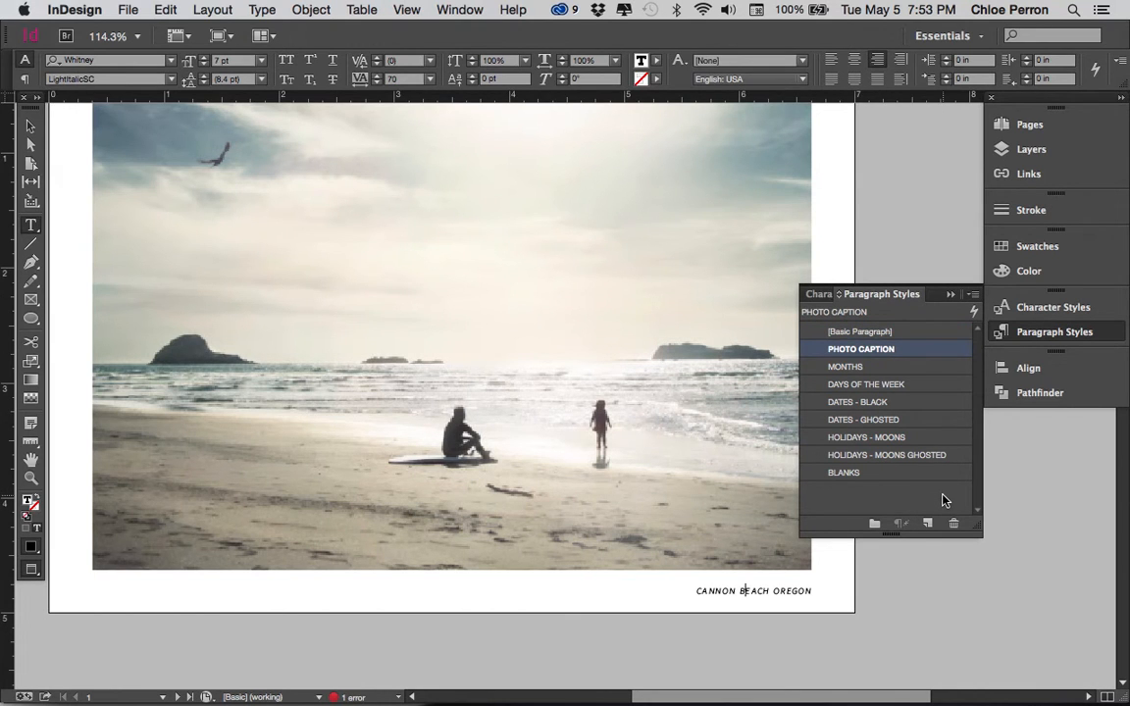
click(860, 332)
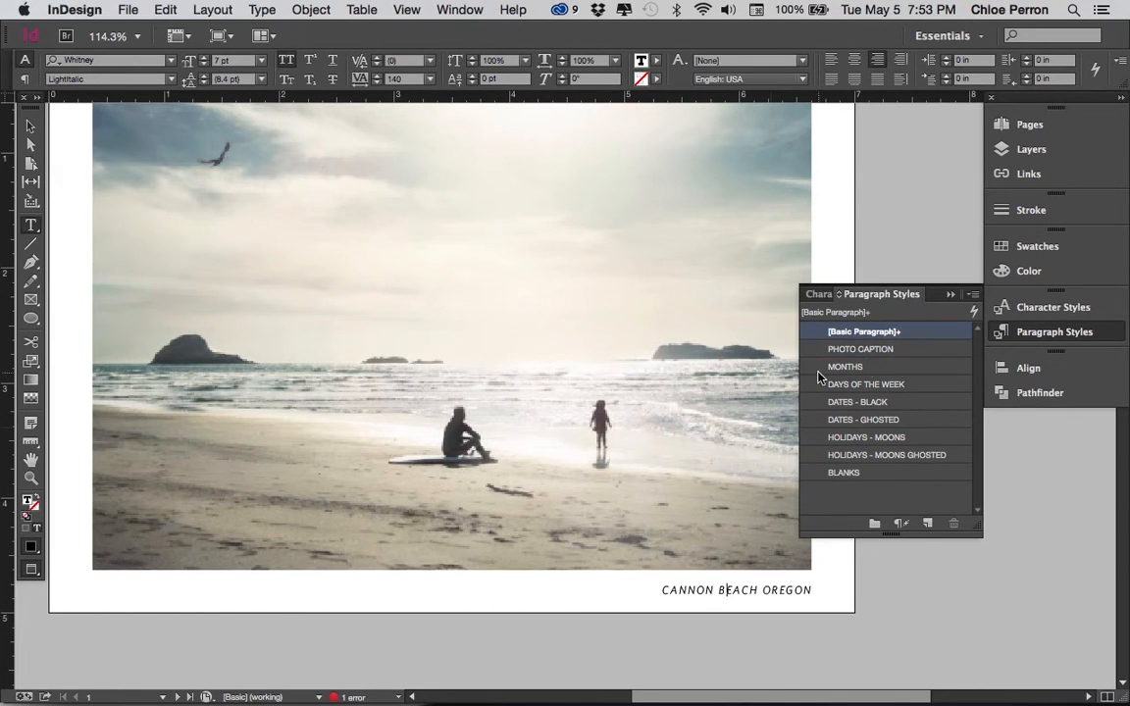
Create a paragraph style named PHOTO INFORMATION from the caption's formatting, reviewing its character formats and indents, and apply it to the caption
click(971, 296)
click(946, 292)
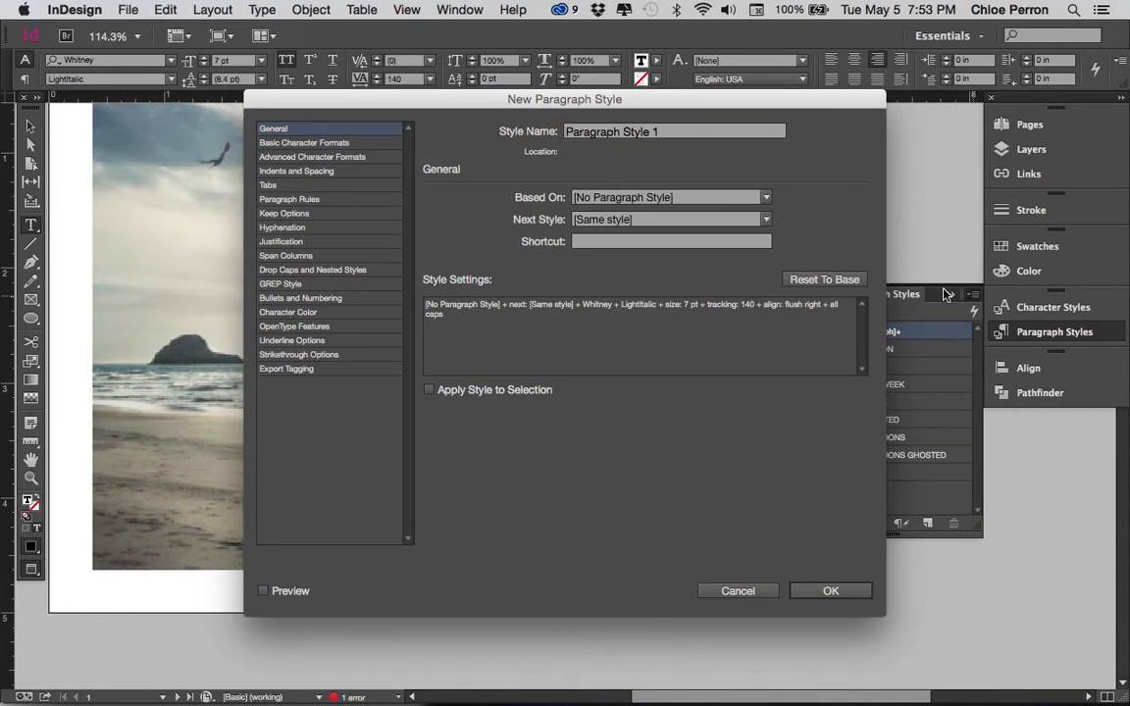
text(PHOTO INFORMATION)
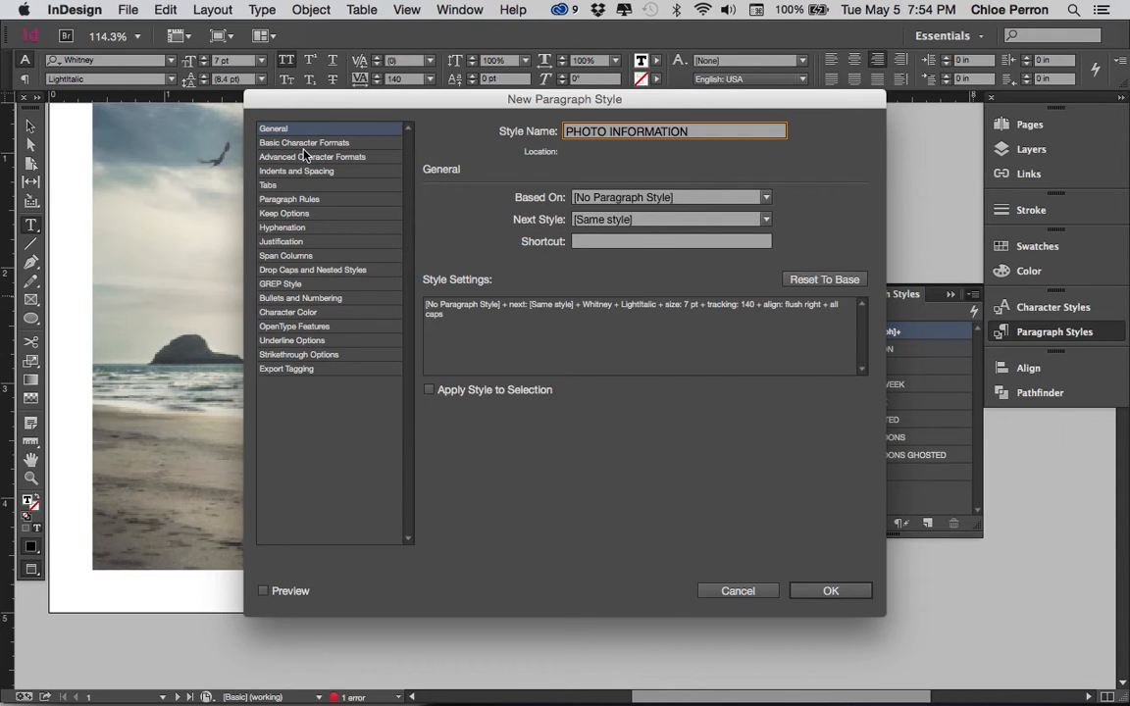
click(304, 156)
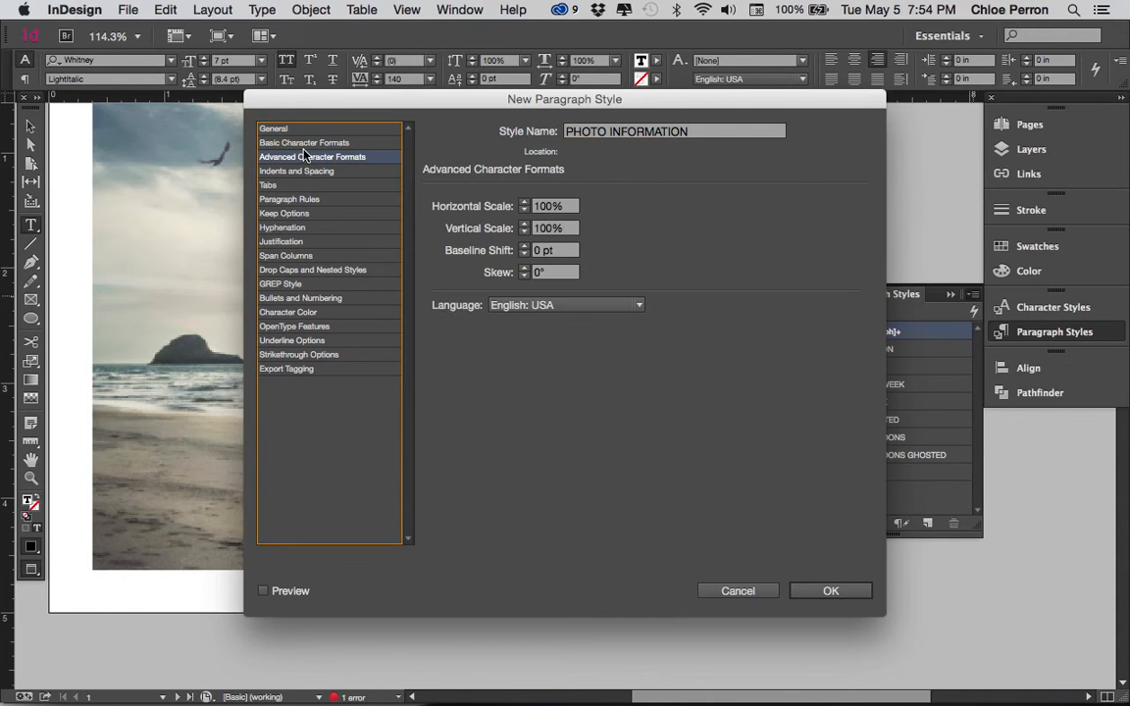
click(304, 144)
click(322, 171)
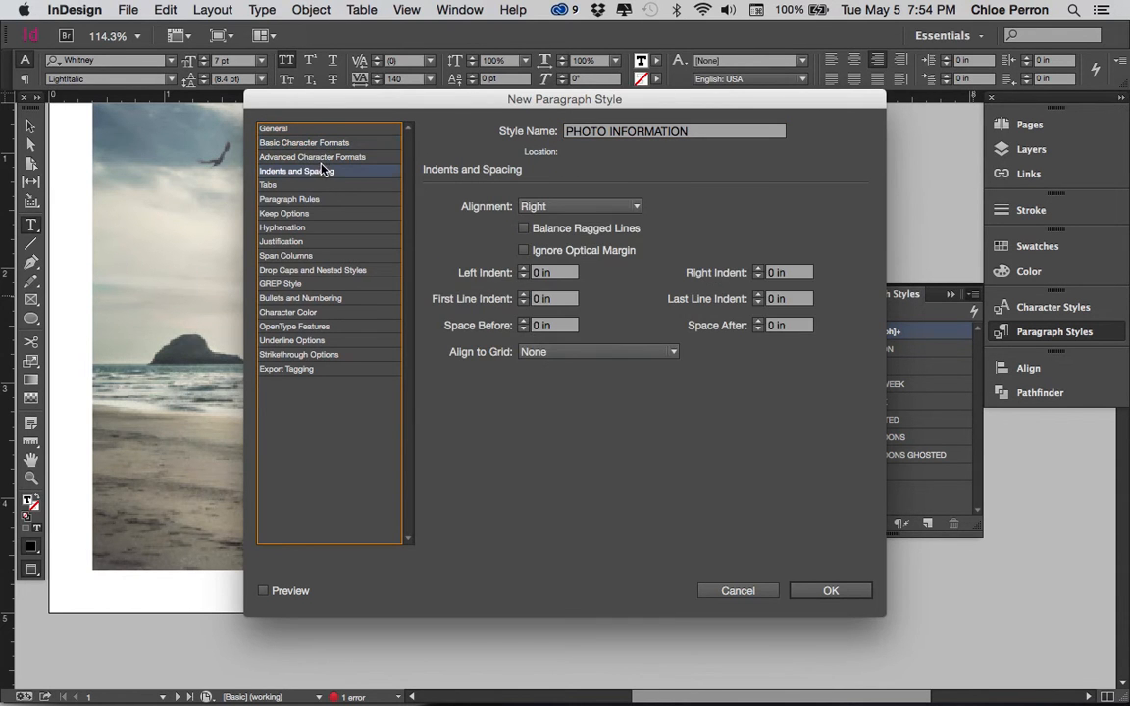
click(839, 593)
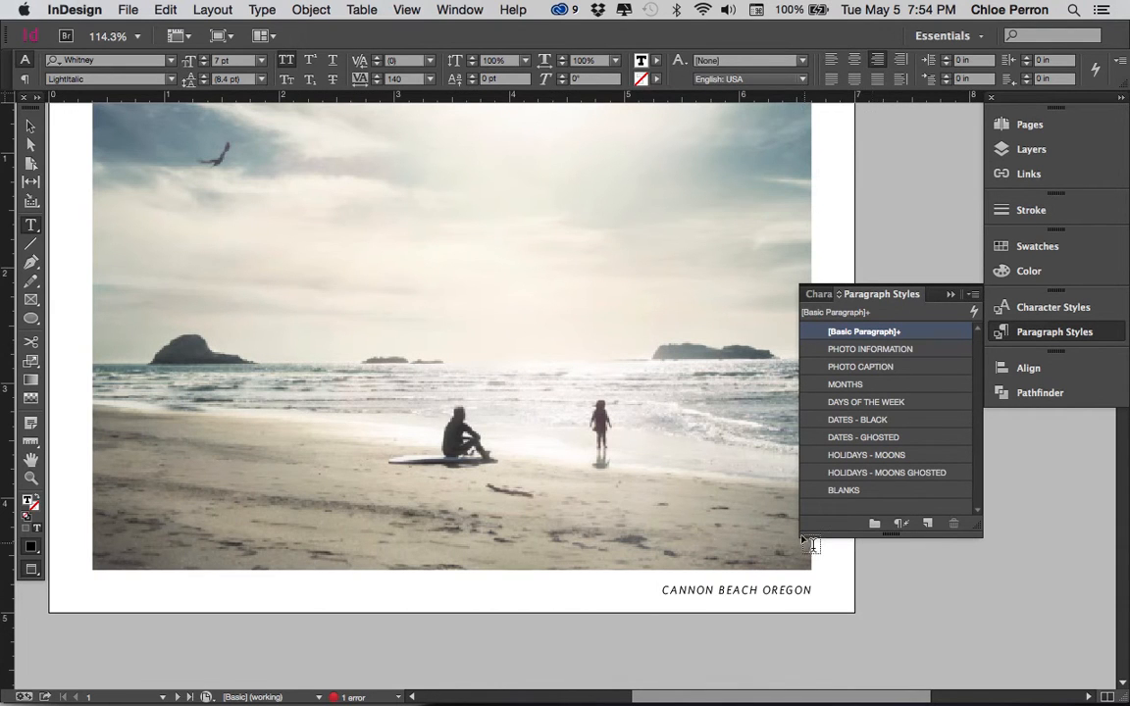
click(747, 592)
click(895, 352)
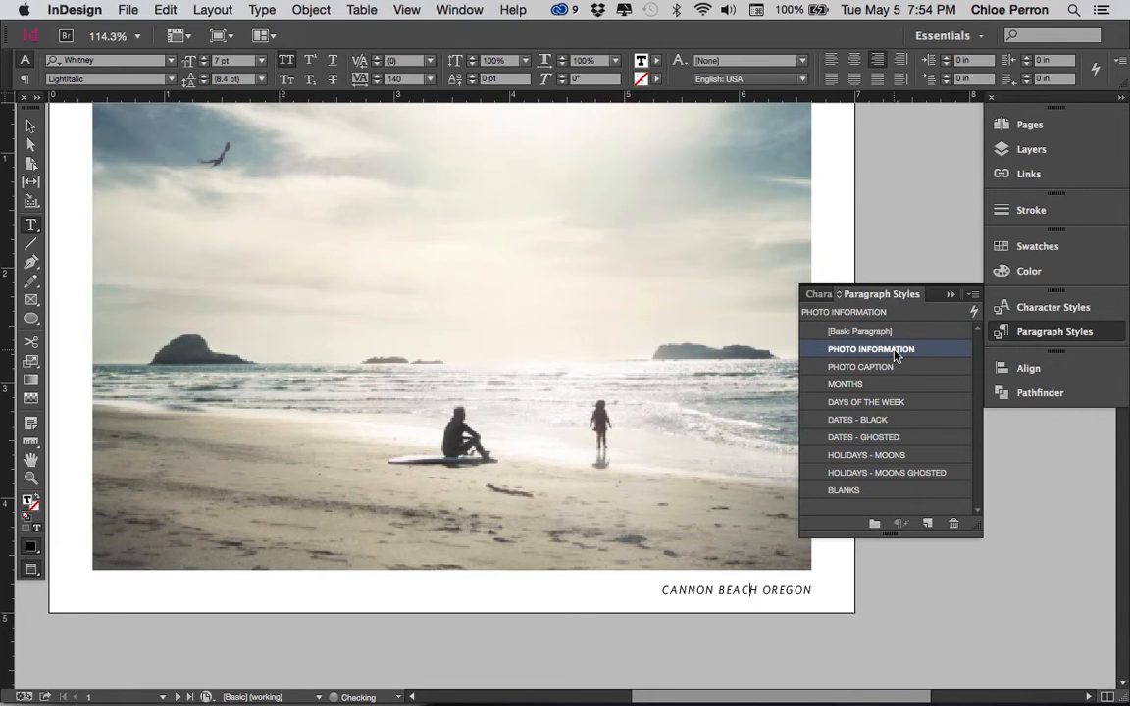
Preview the caption in each other paragraph style from PHOTO CAPTION through BLANKS, and return it to PHOTO INFORMATION
click(885, 368)
click(881, 384)
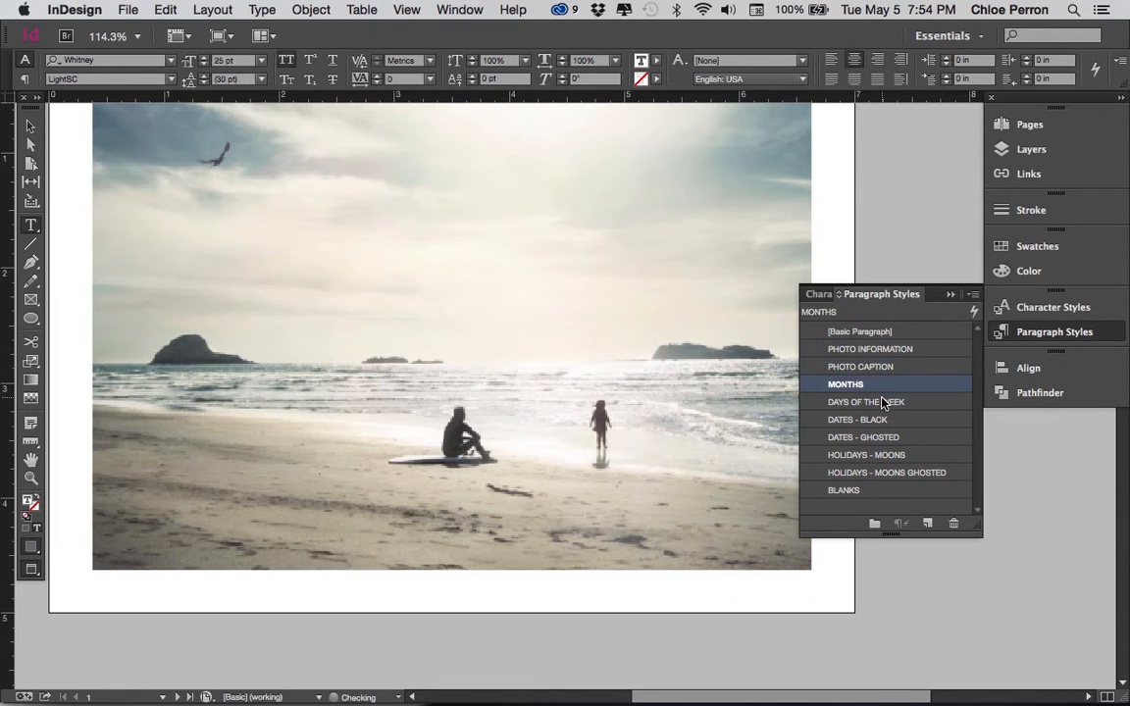
click(883, 402)
click(881, 420)
click(881, 437)
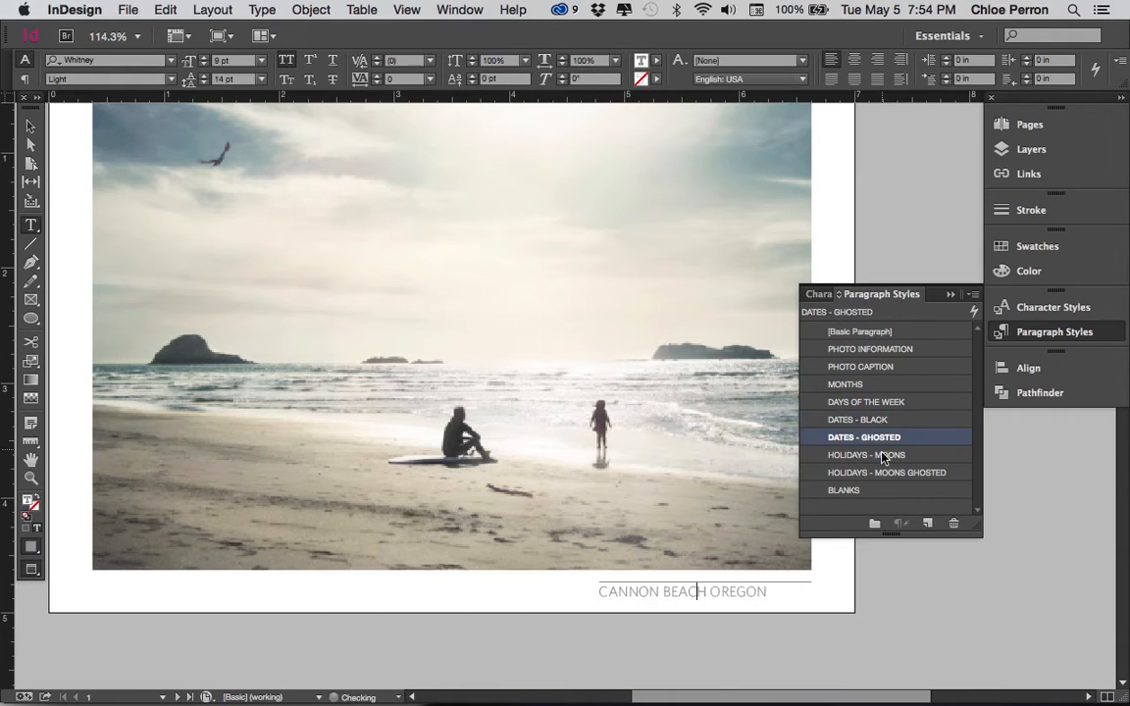
click(883, 455)
click(880, 473)
click(881, 491)
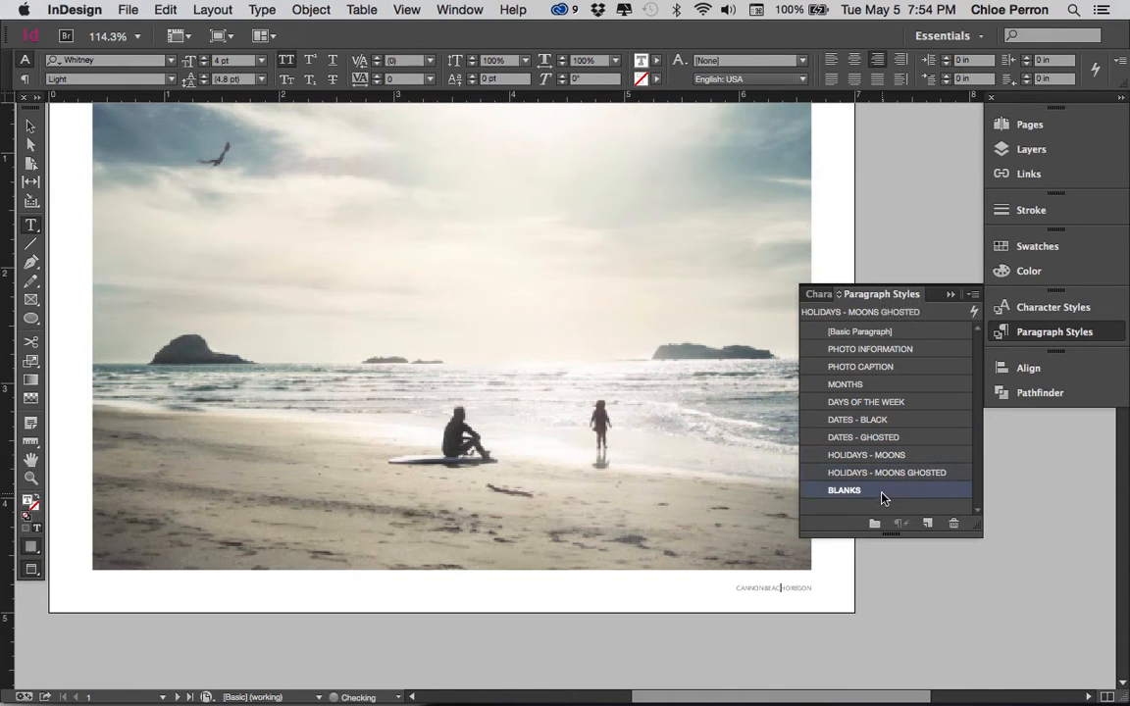
click(880, 472)
click(881, 351)
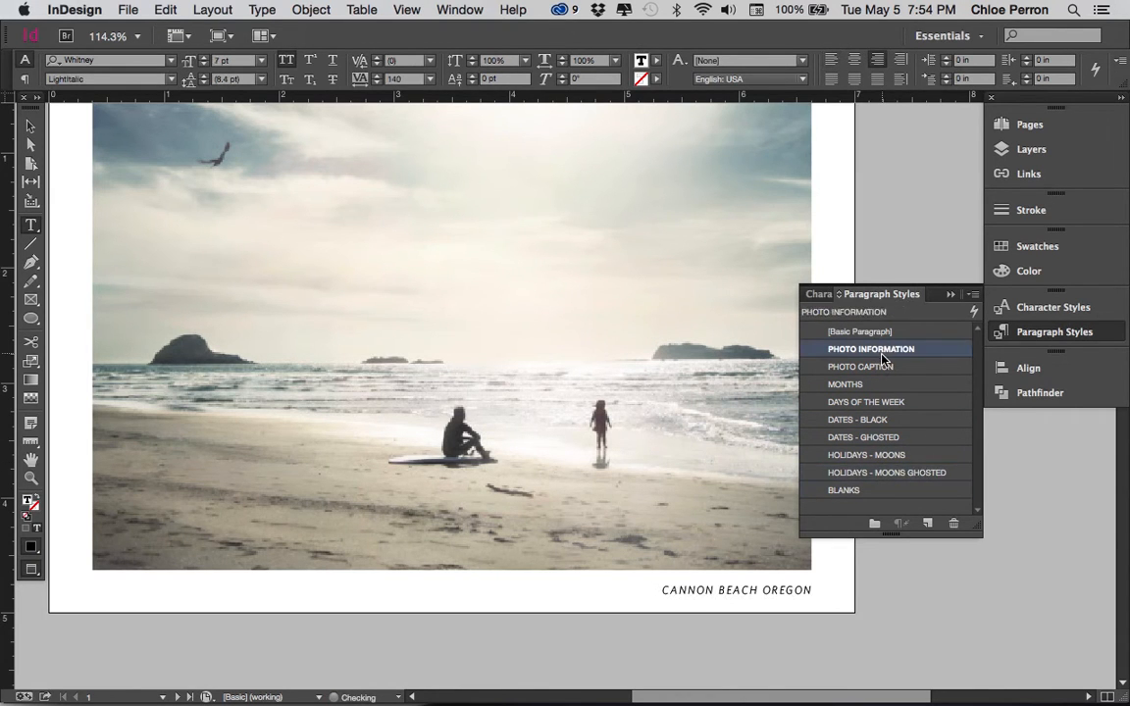
Compare PHOTO CAPTION with PHOTO INFORMATION on the caption, run through the calendar styles again, and reapply PHOTO INFORMATION
click(881, 367)
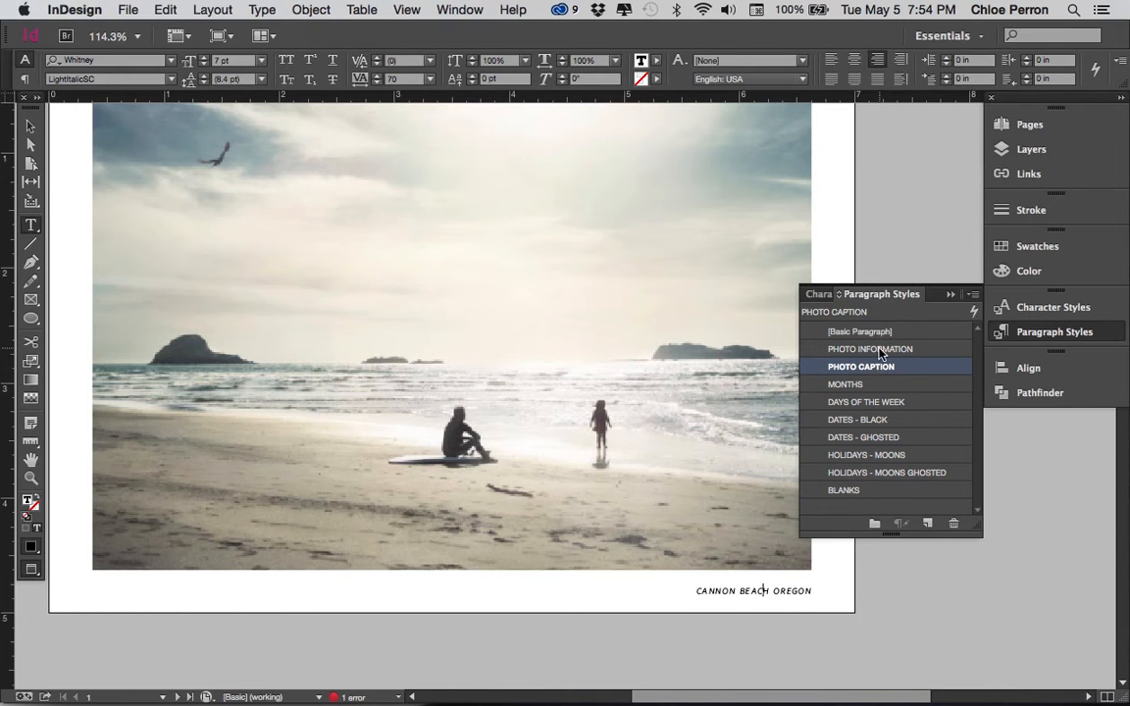
click(871, 349)
click(871, 384)
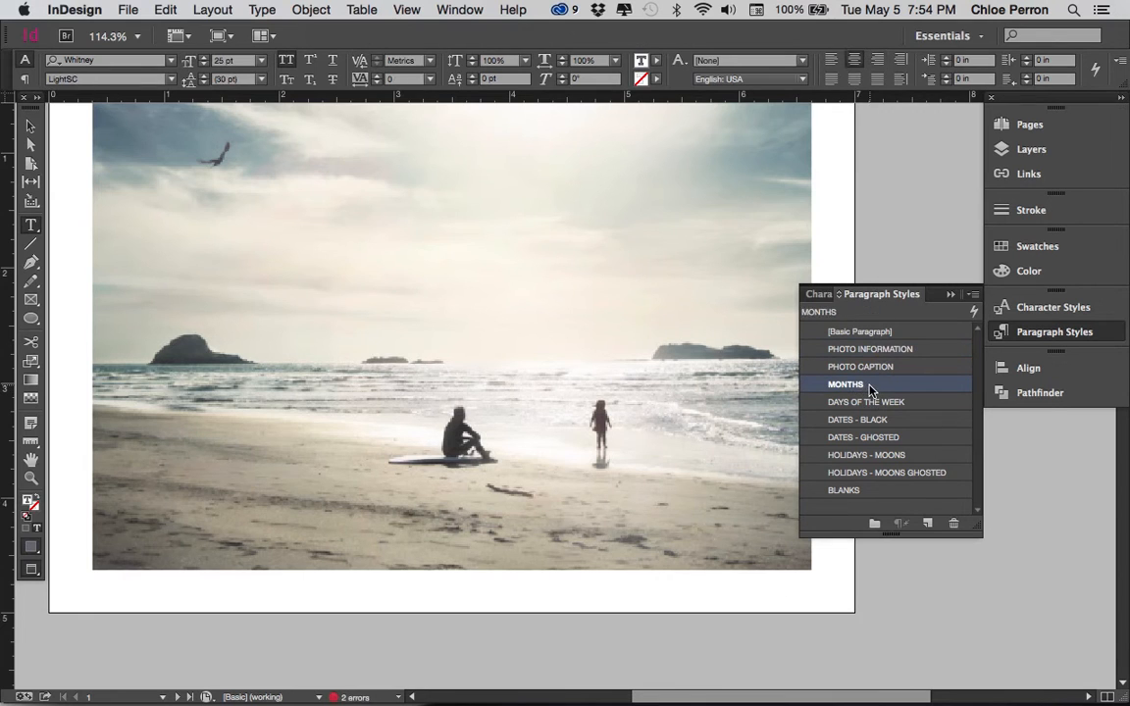
click(869, 402)
click(869, 420)
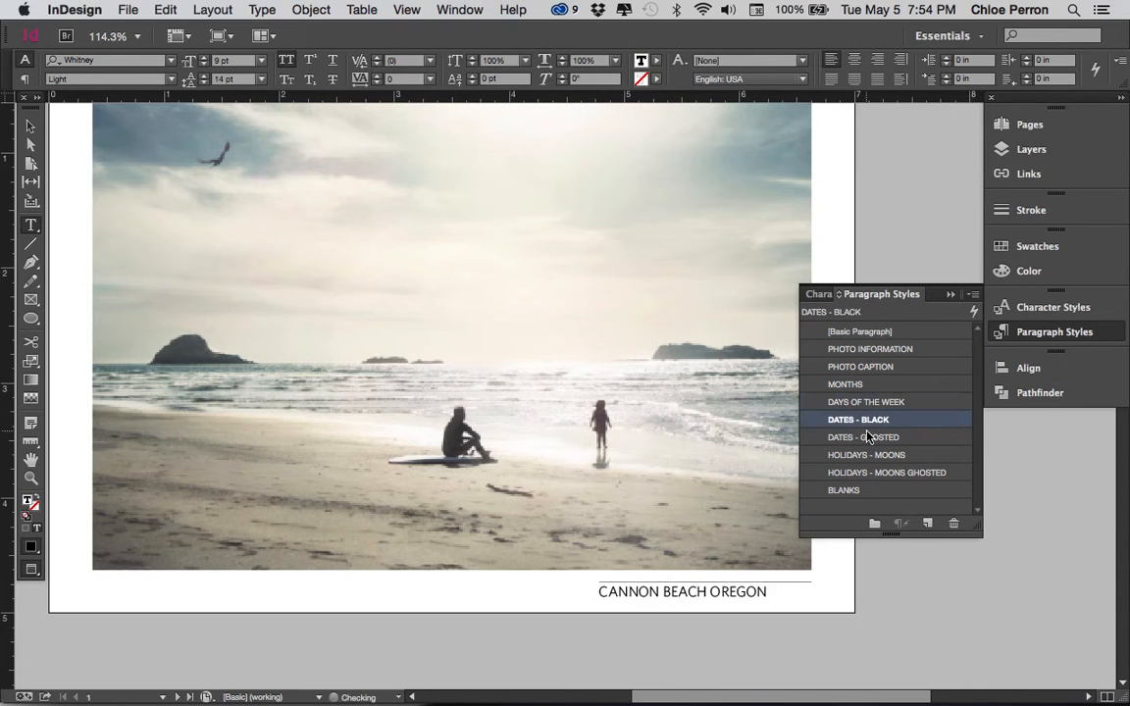
click(869, 437)
click(867, 455)
click(867, 473)
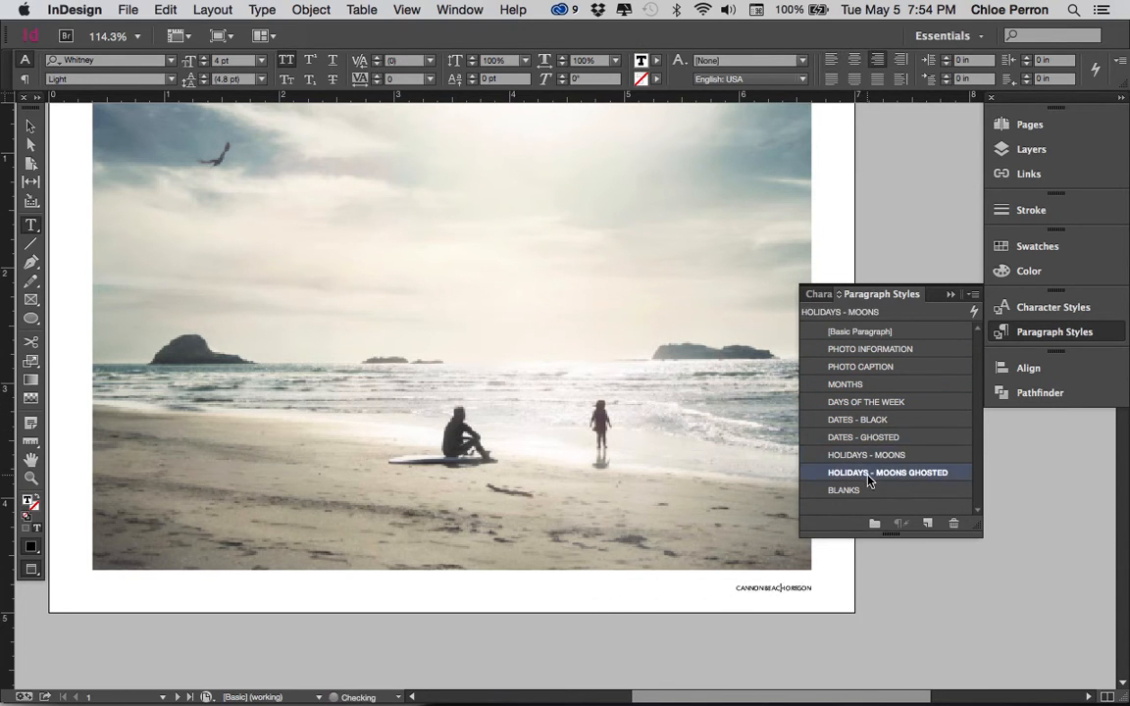
click(863, 507)
click(859, 490)
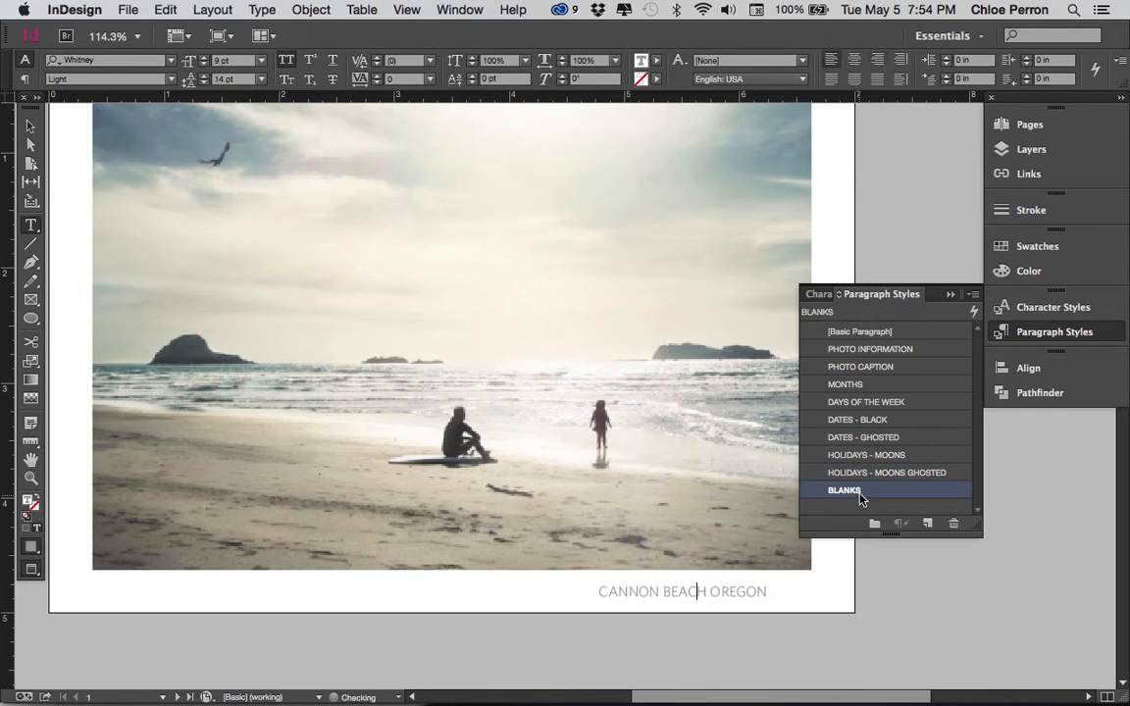
click(859, 352)
click(860, 366)
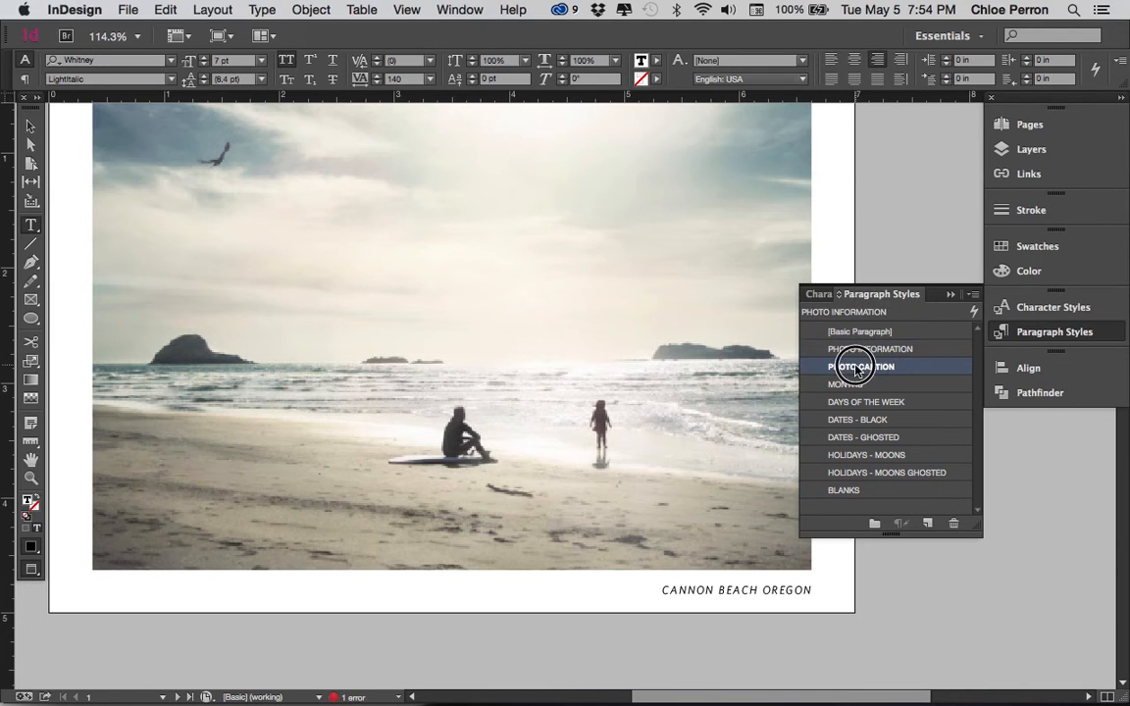
click(859, 352)
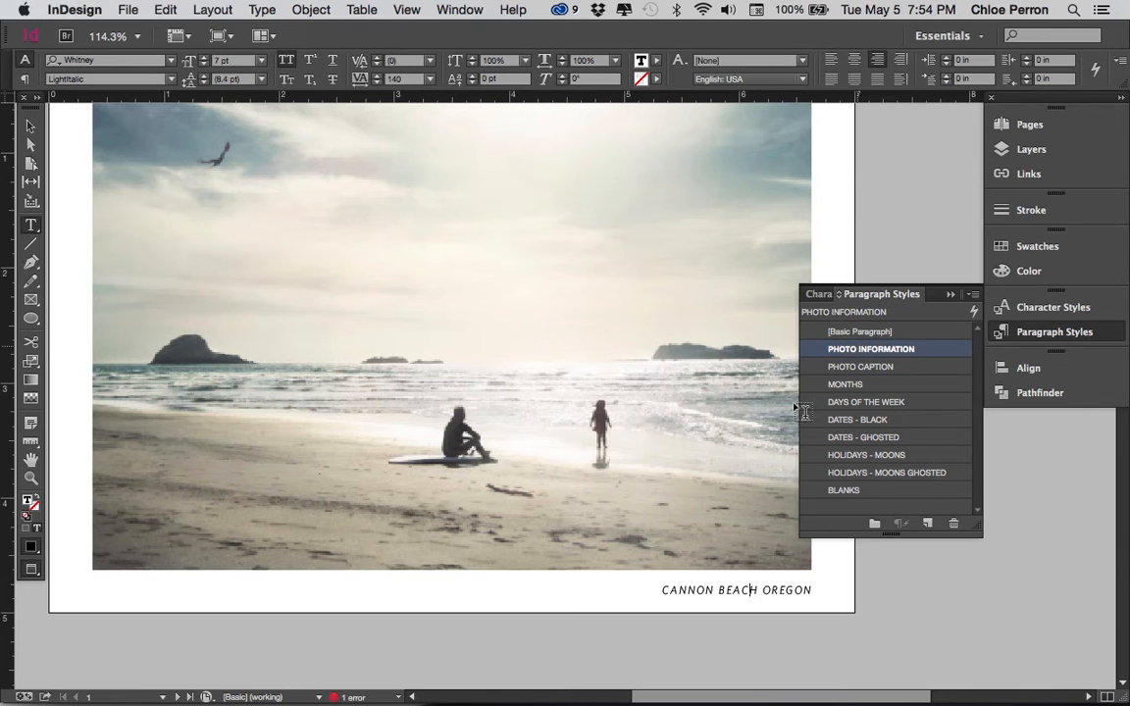
Select the CANNON BEACH OREGON caption frame as an object and copy it
click(29, 128)
click(574, 585)
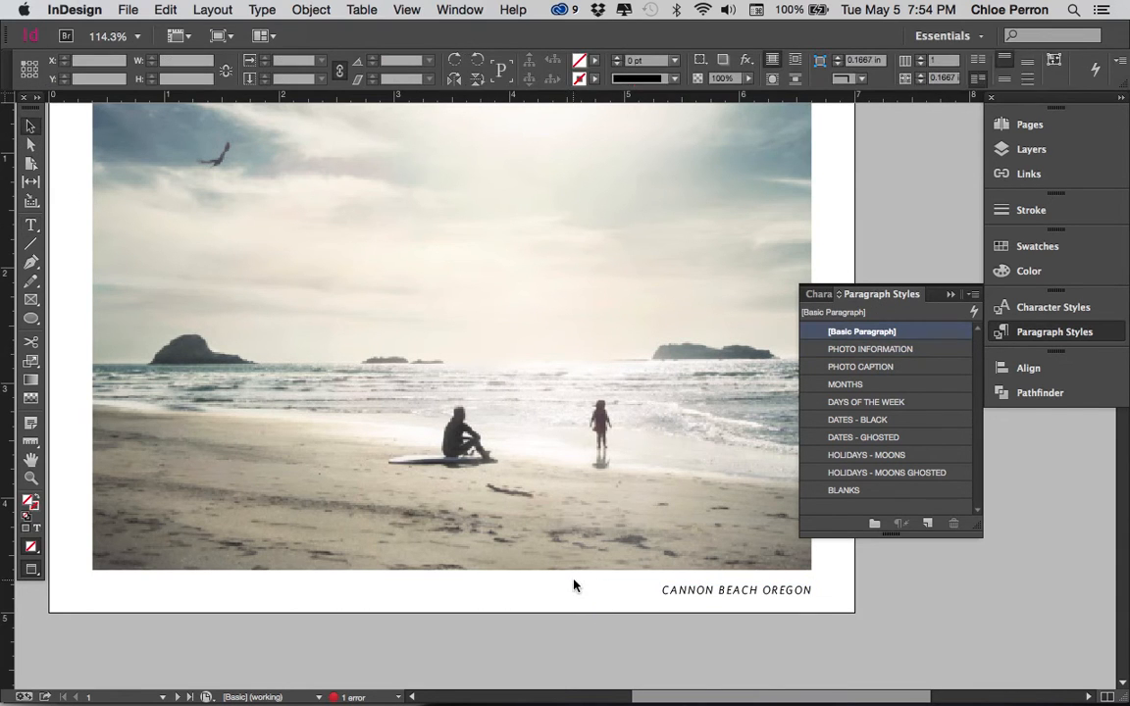
click(738, 600)
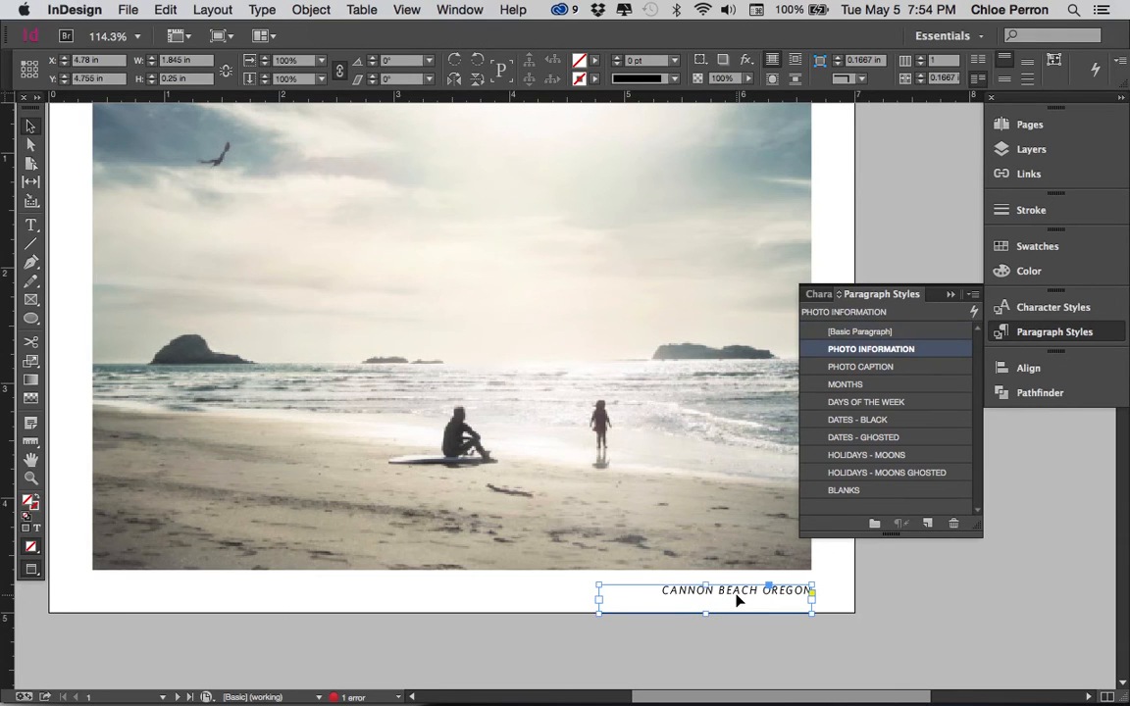
click(127, 11)
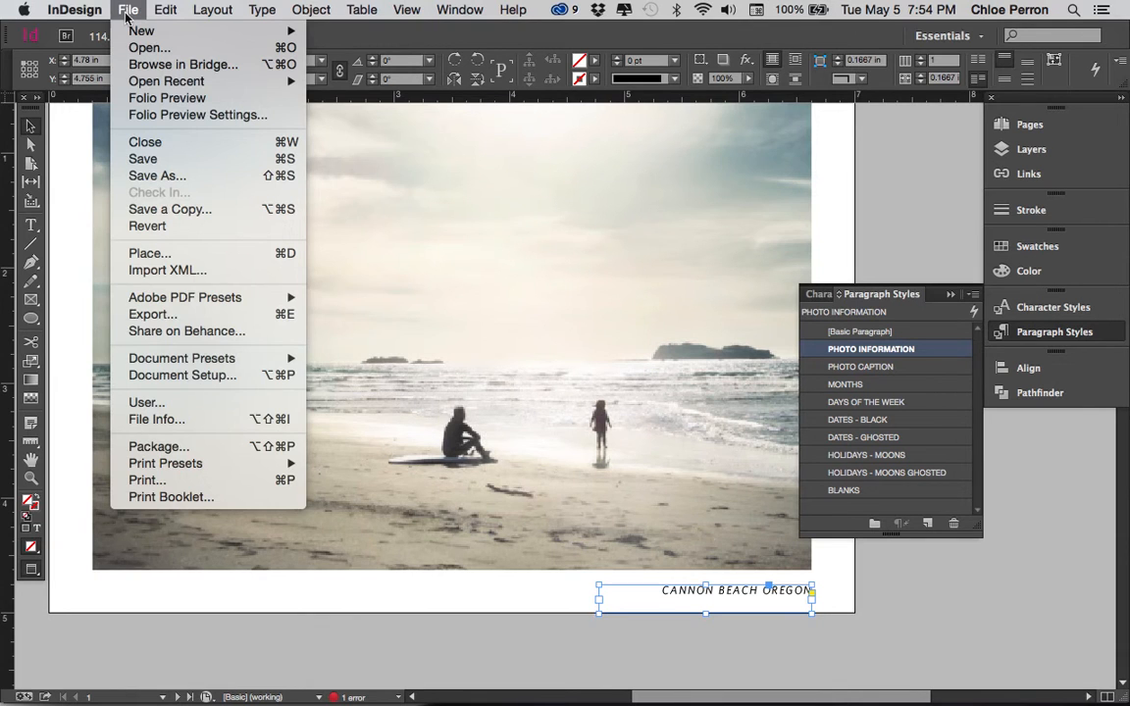
mouse_move(155, 9)
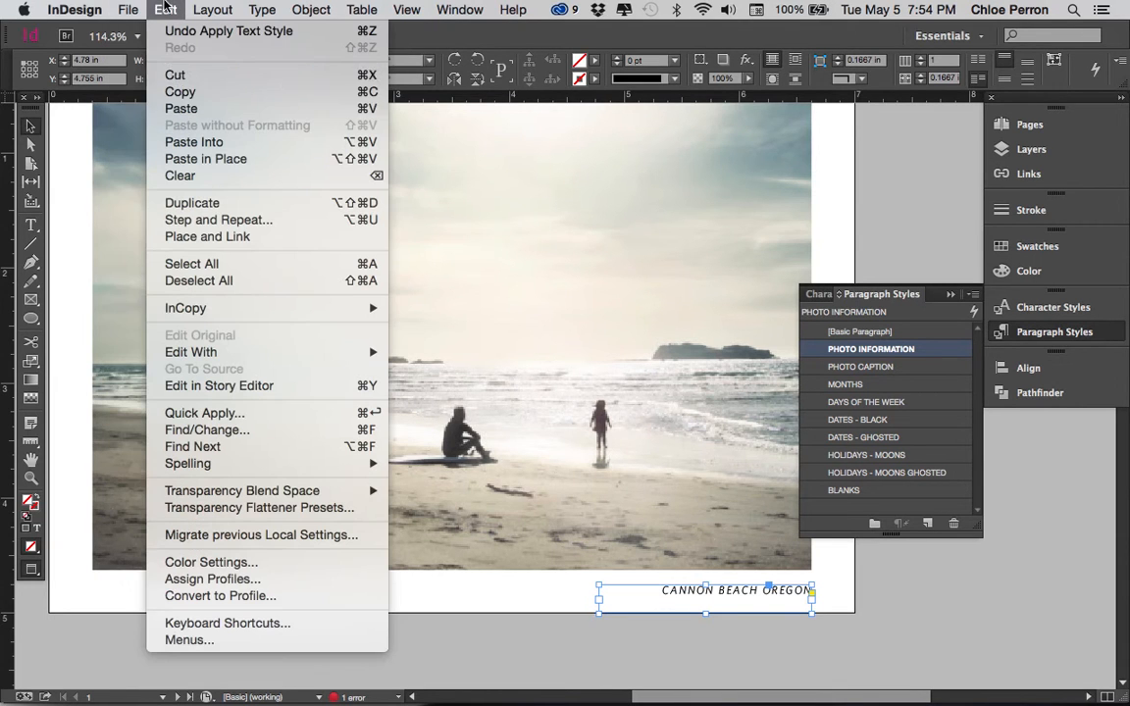
click(188, 91)
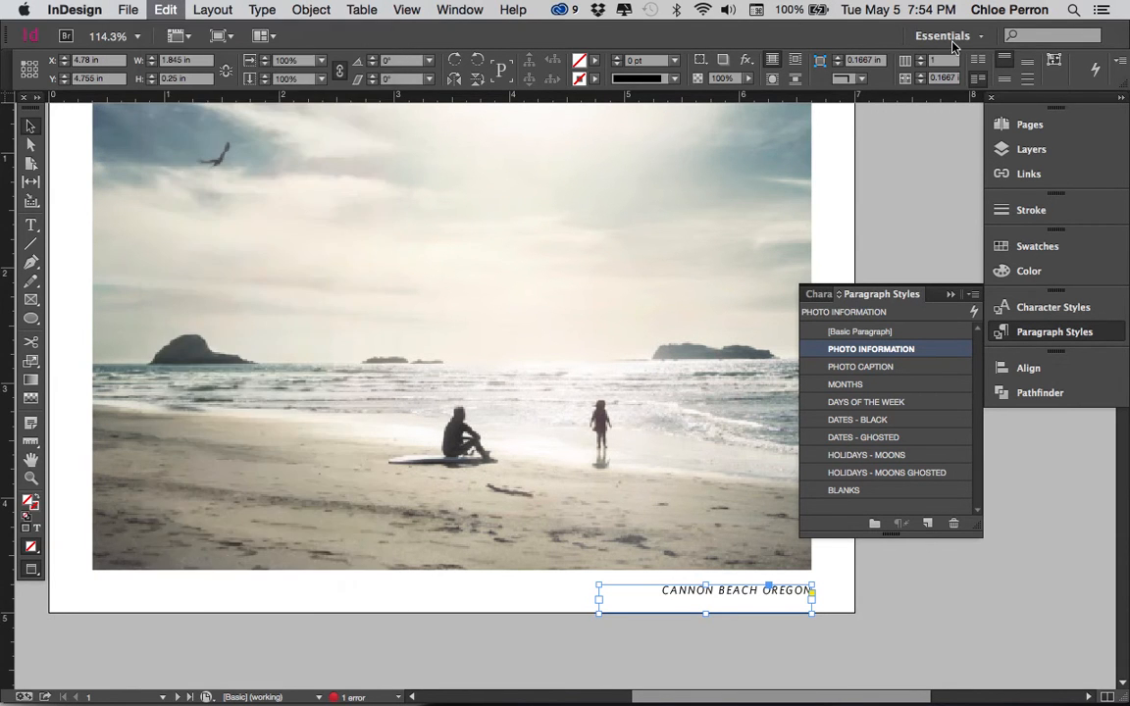
Go to page 3 with the rock climber photo and try to paste the copied caption in place
click(1061, 129)
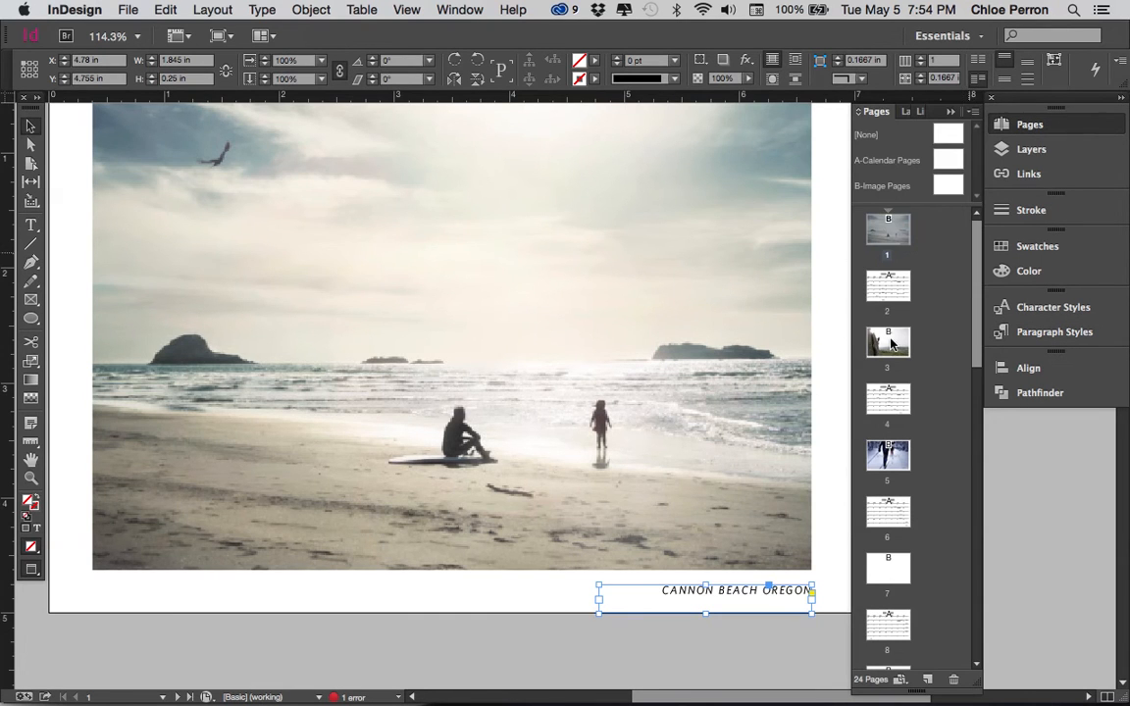
double_click(890, 338)
click(162, 9)
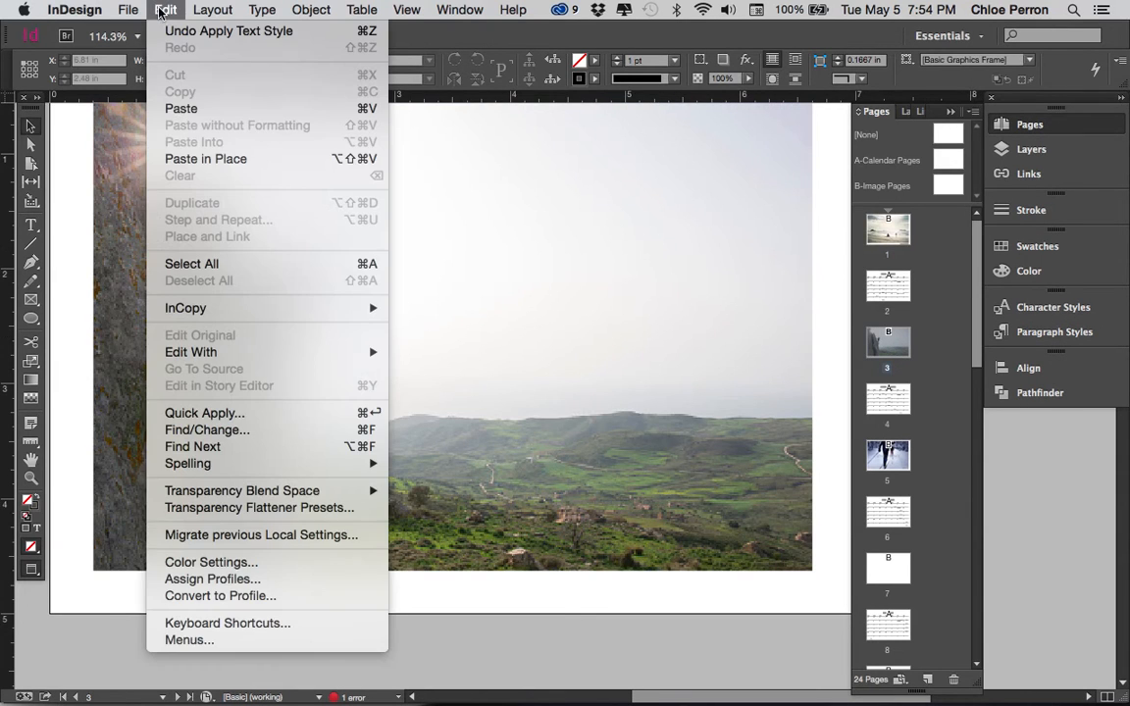
click(192, 159)
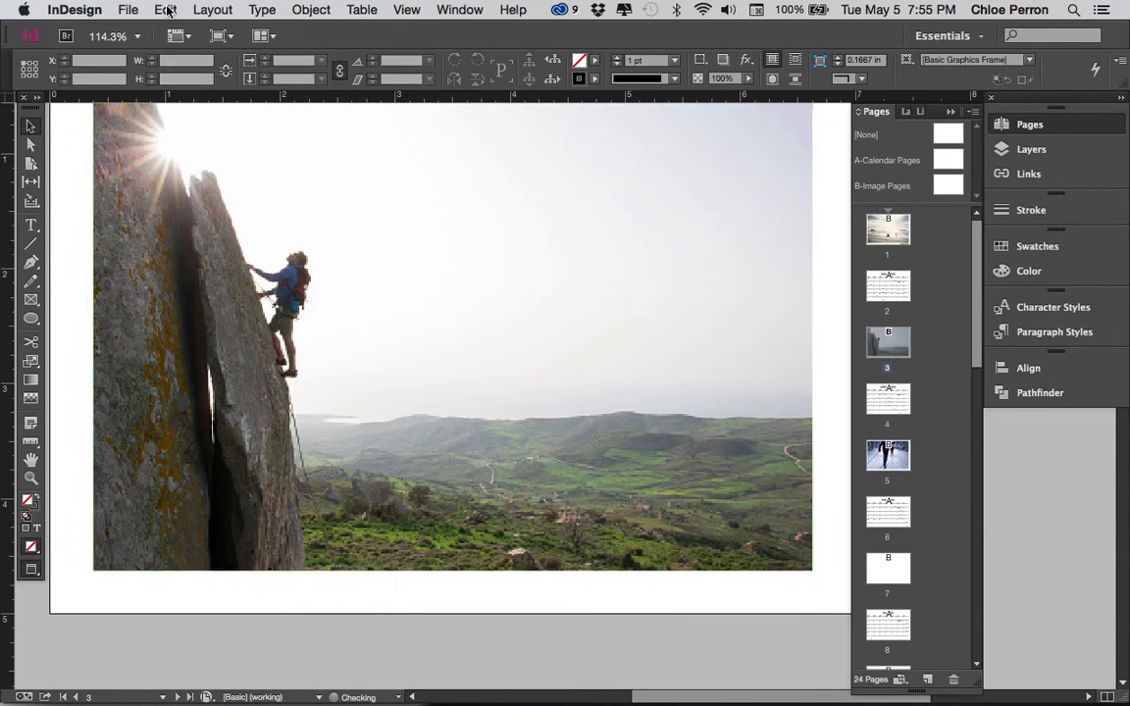
Try a regular paste of the caption frame on page 3 and undo it
click(165, 10)
click(181, 109)
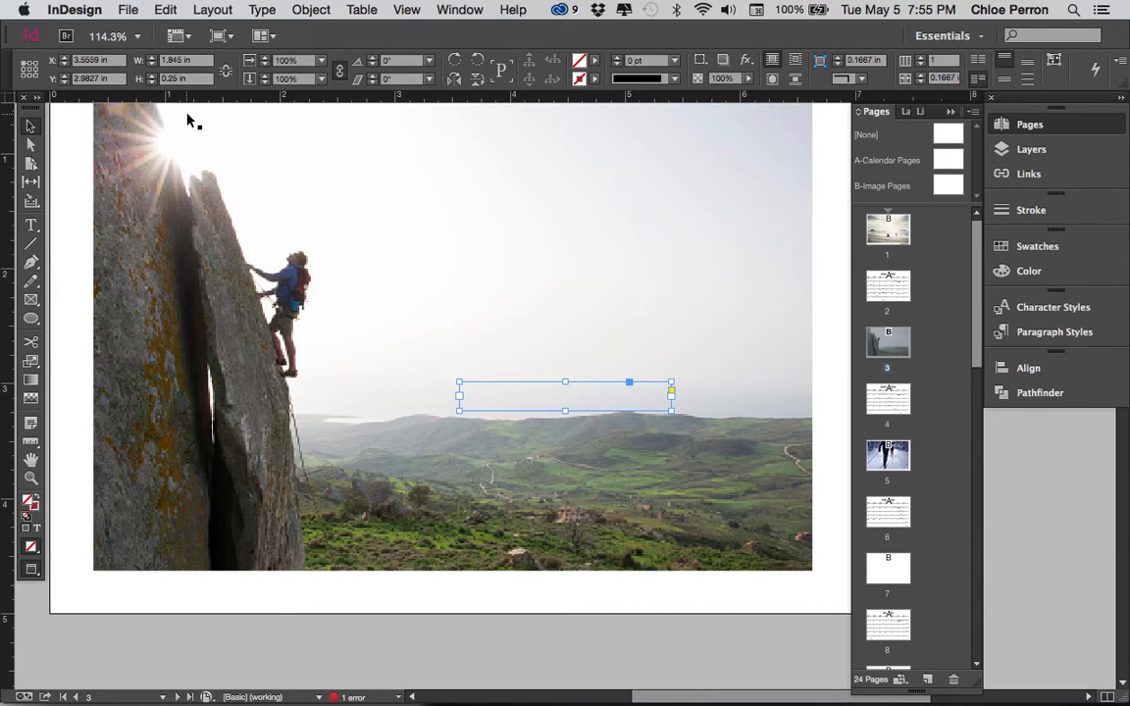
key(super+z)
Paste the caption frame in place on page 3 and replace its text with ROCK CLIMBING
click(164, 10)
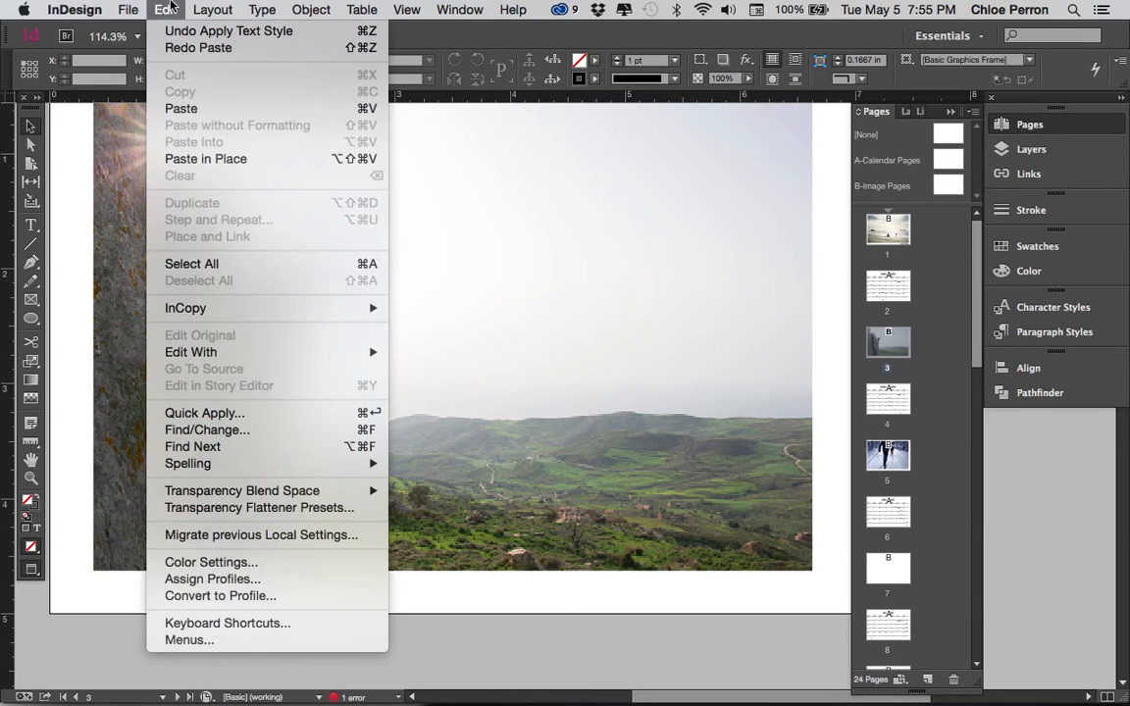
click(195, 160)
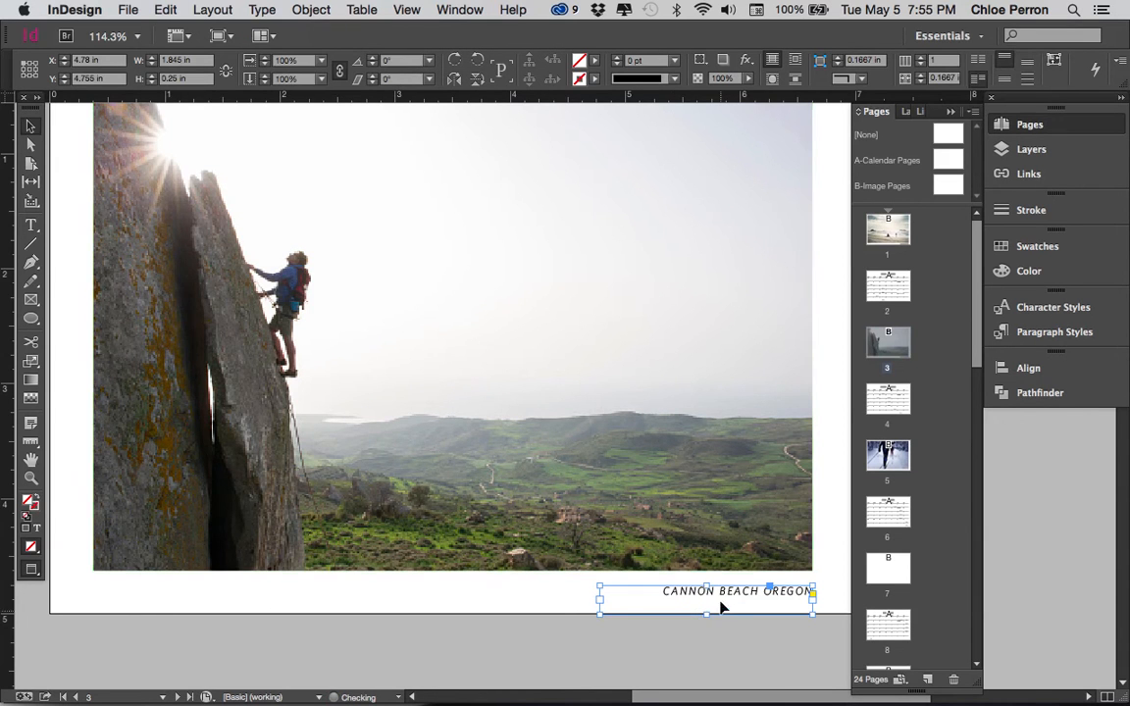
click(718, 592)
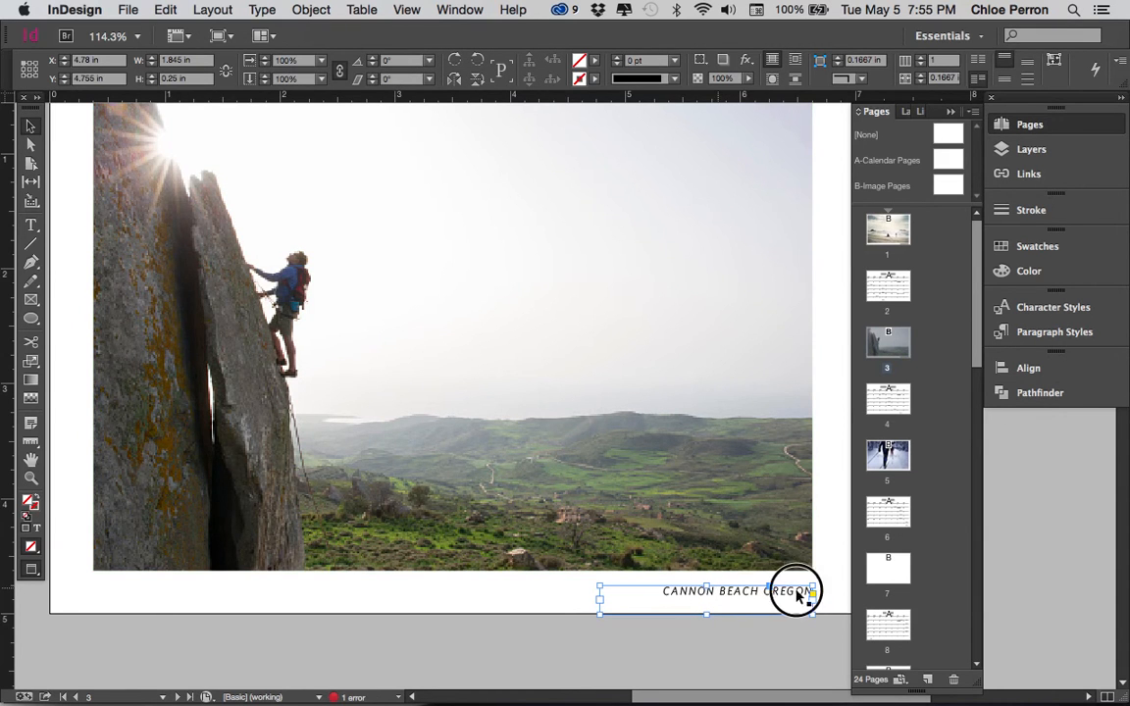
triple_click(761, 589)
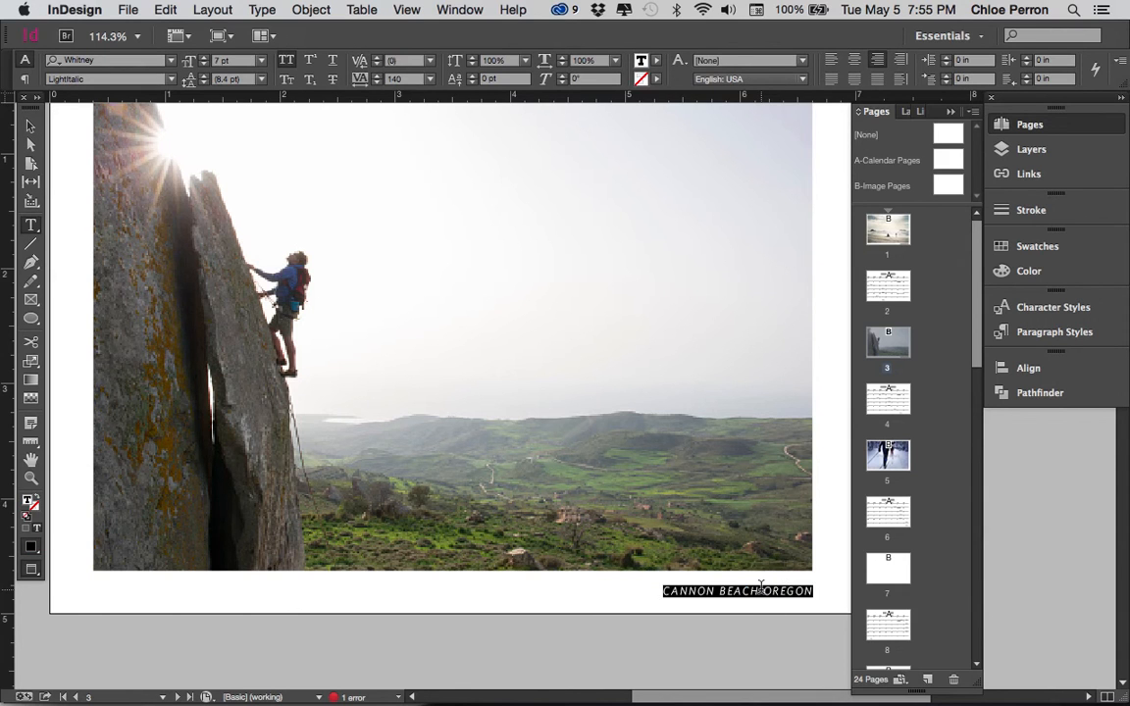
text(ROCK CL)
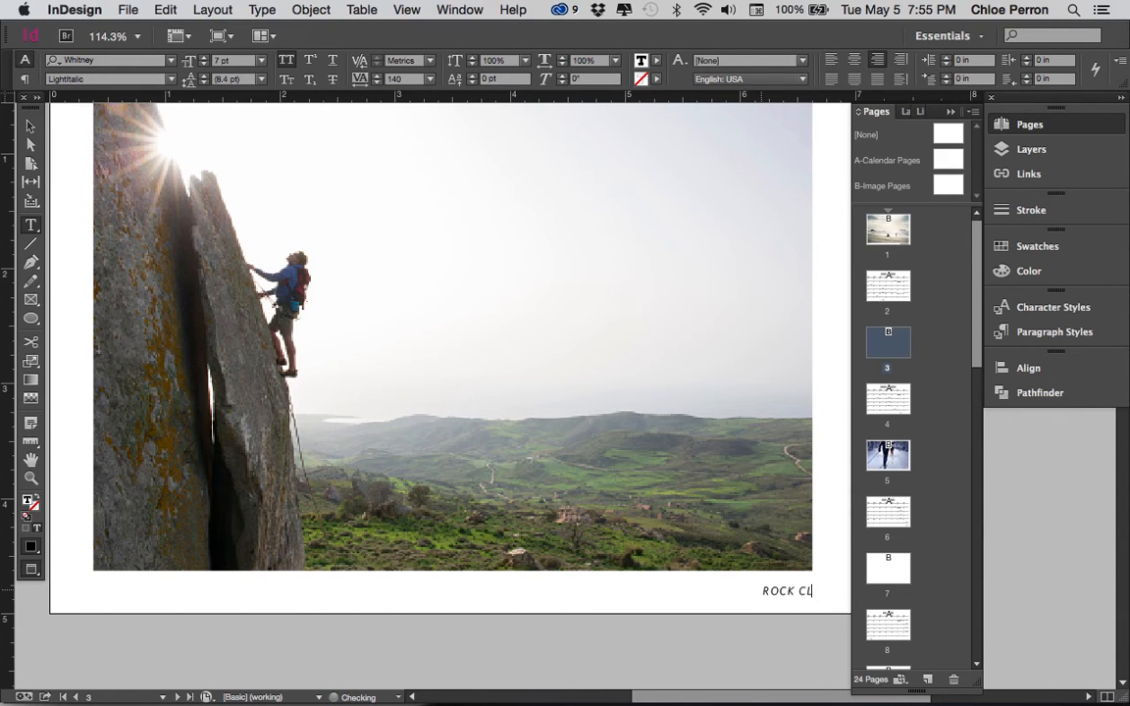
text(IMGING)
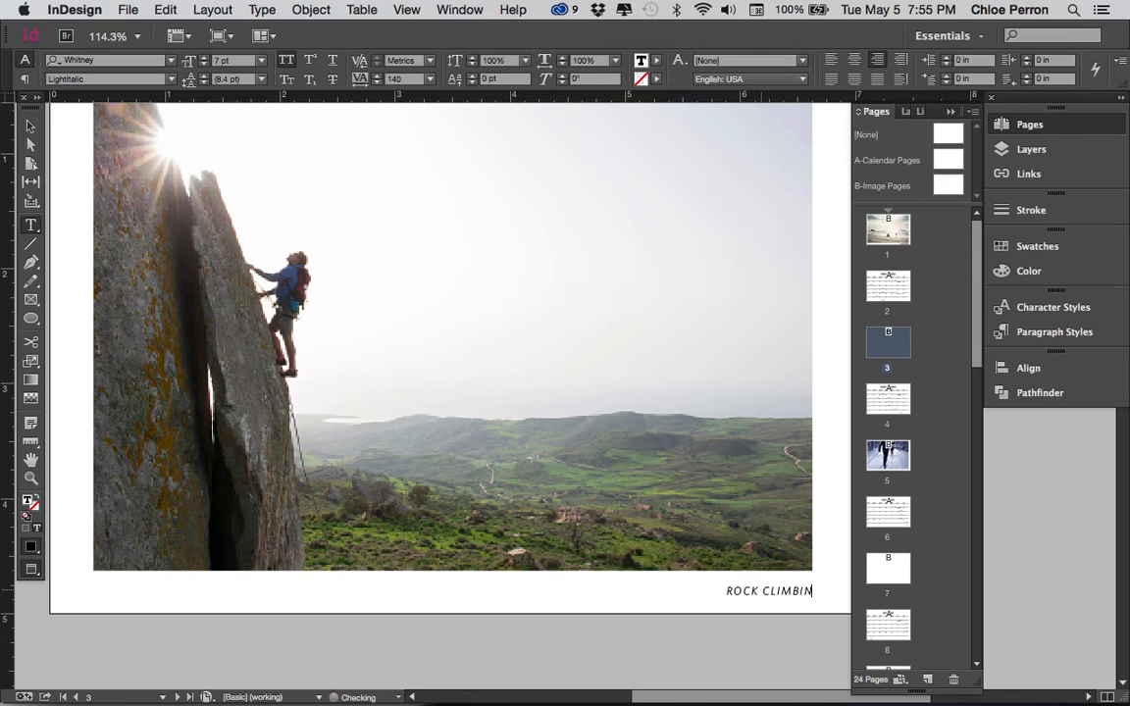